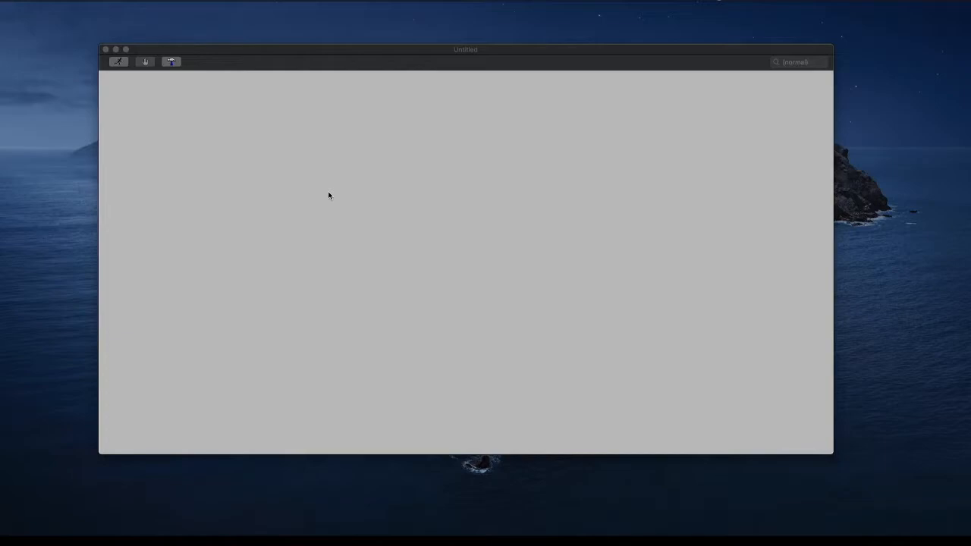
# Search the component library for "vol" and place one voltage source in the left part of the empty schematic
pyautogui.rightClick(349, 190)
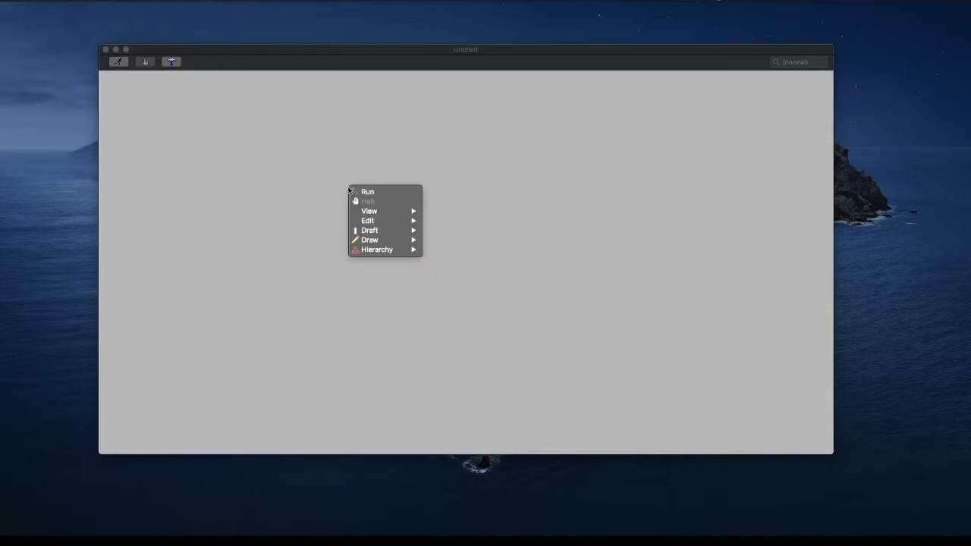
pyautogui.moveTo(382, 231)
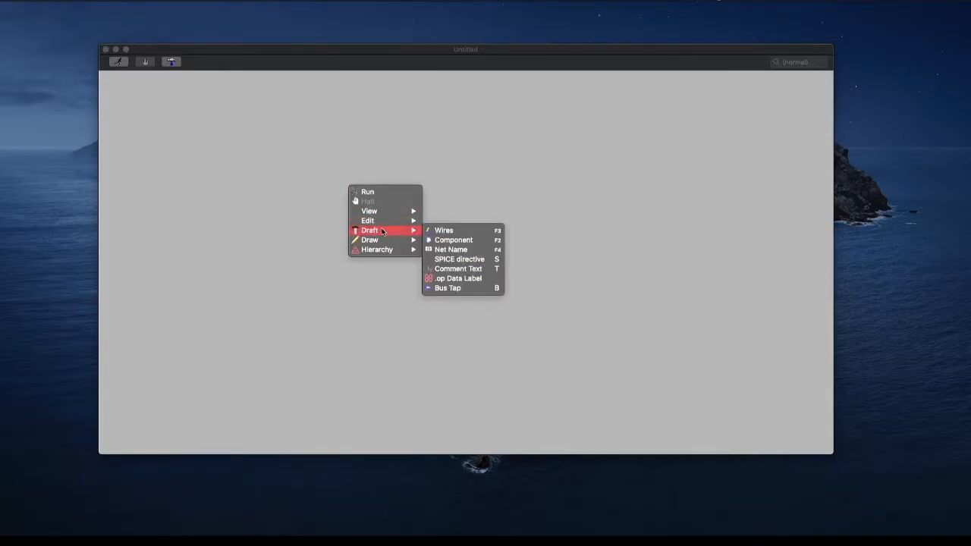
pyautogui.click(445, 240)
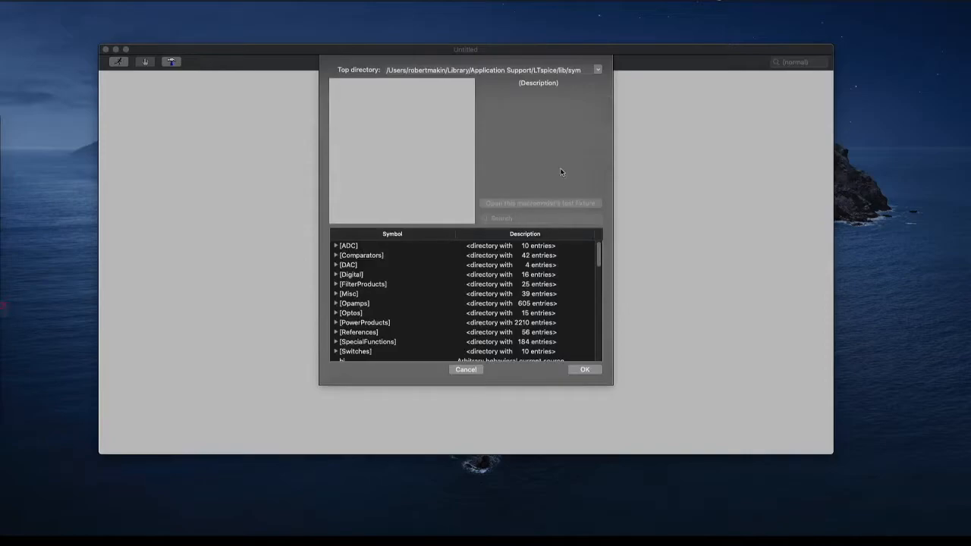
pyautogui.click(506, 218)
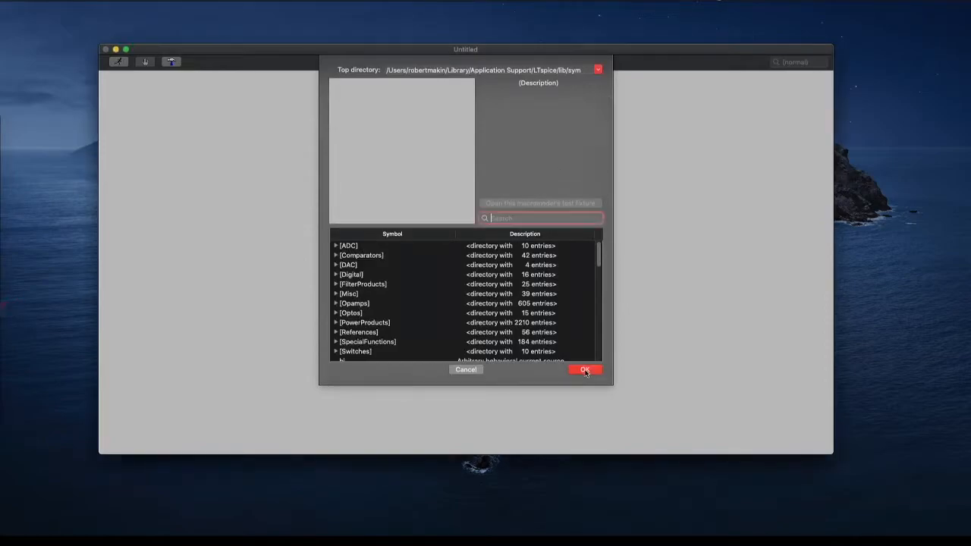
pyautogui.write('vol')
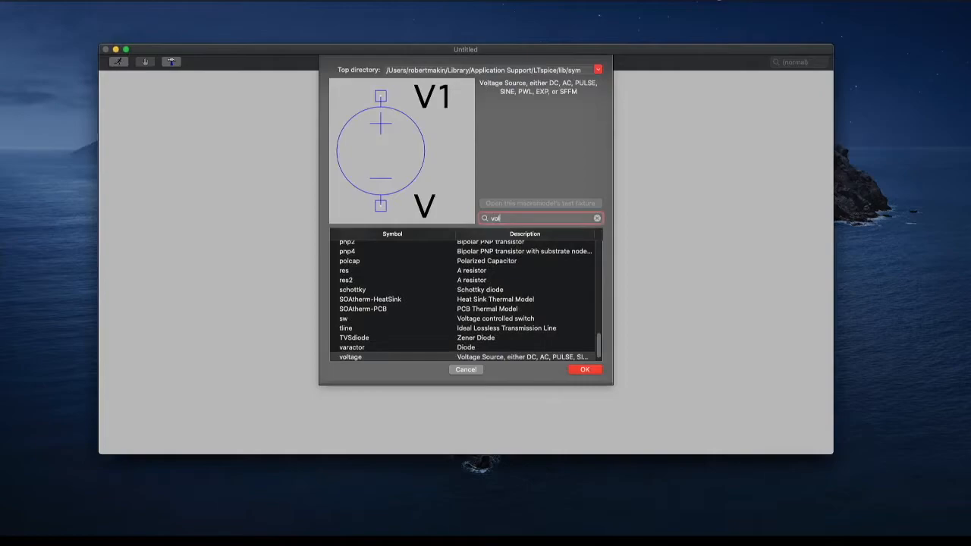
pyautogui.press('Return')
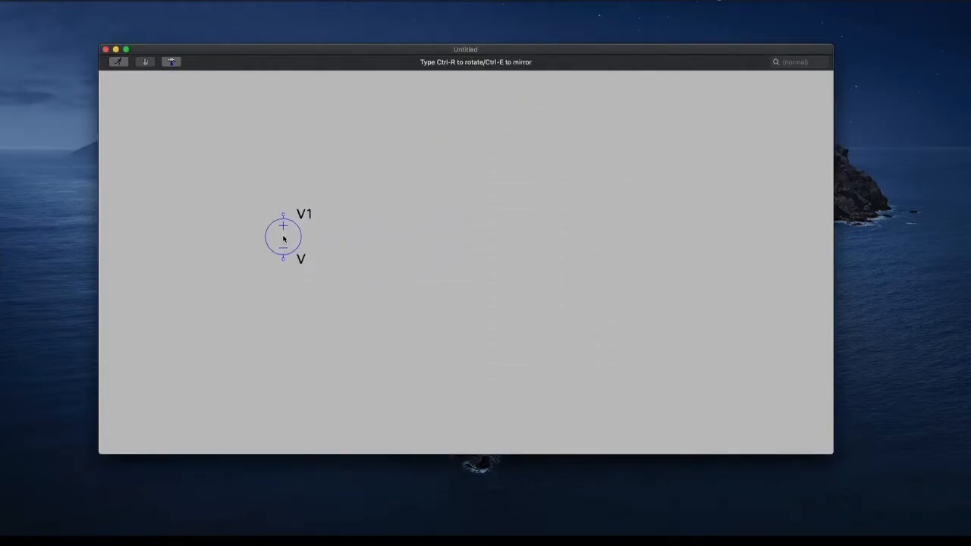
pyautogui.click(283, 239)
pyautogui.press('Escape')
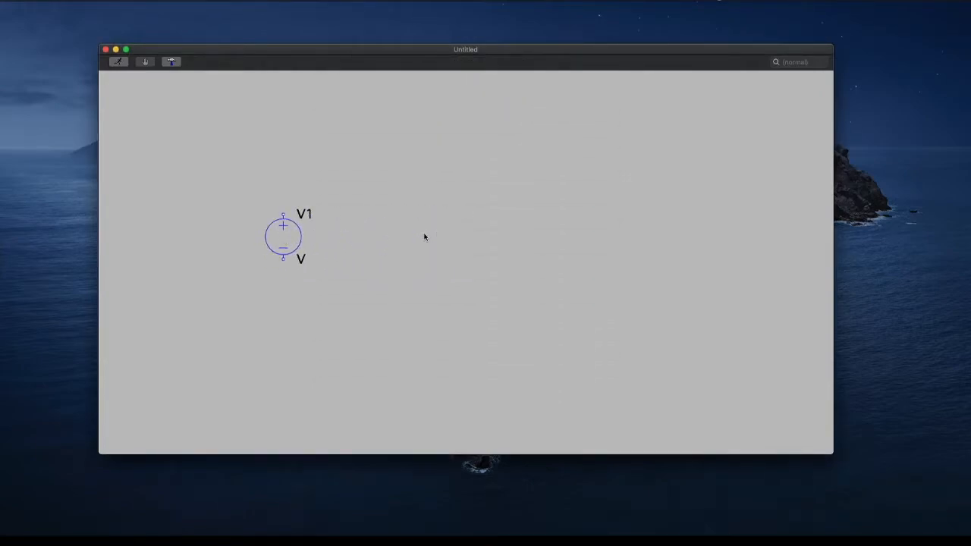
# Search the component library for "res" and place one vertical resistor above and to the right of the voltage source
pyautogui.rightClick(424, 236)
pyautogui.moveTo(455, 275)
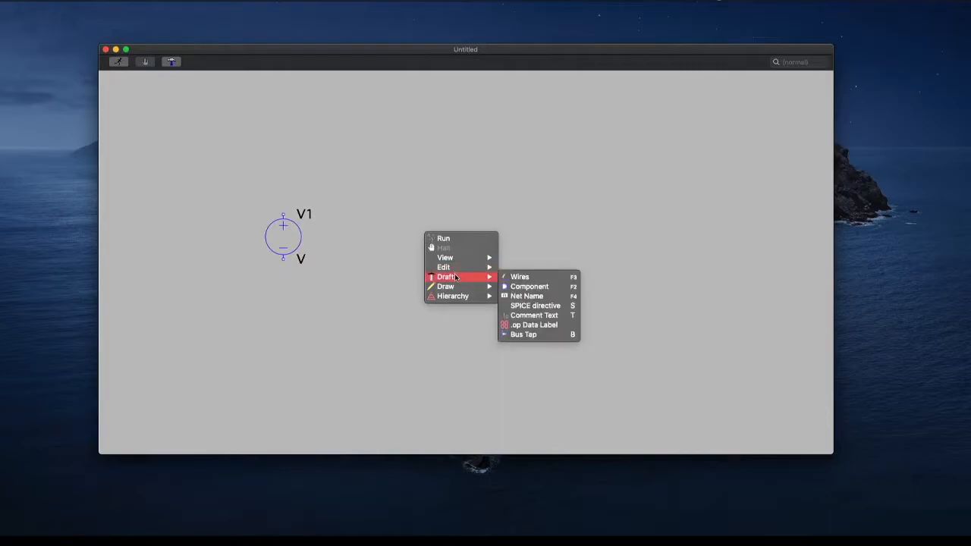
pyautogui.click(532, 286)
pyautogui.write('res')
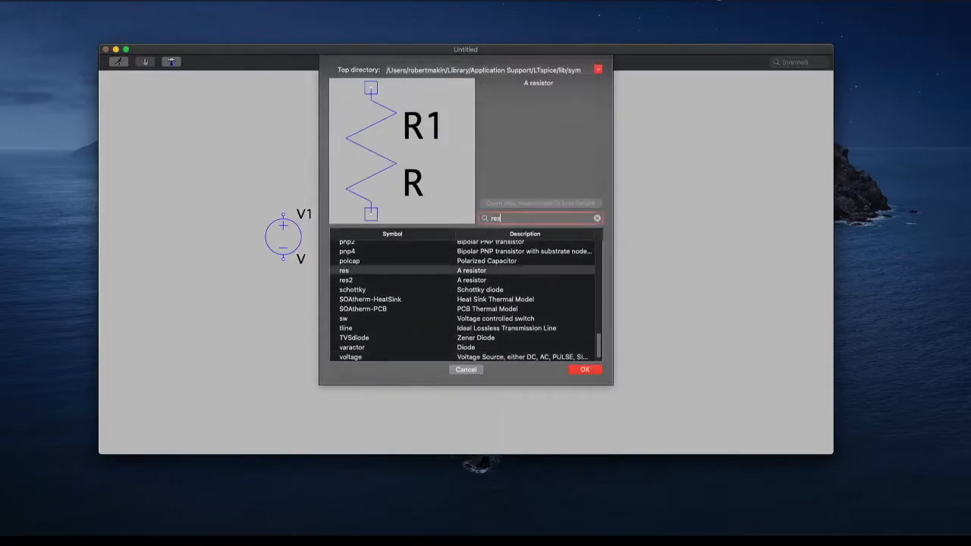
pyautogui.press('Return')
pyautogui.click(363, 182)
pyautogui.press('Escape')
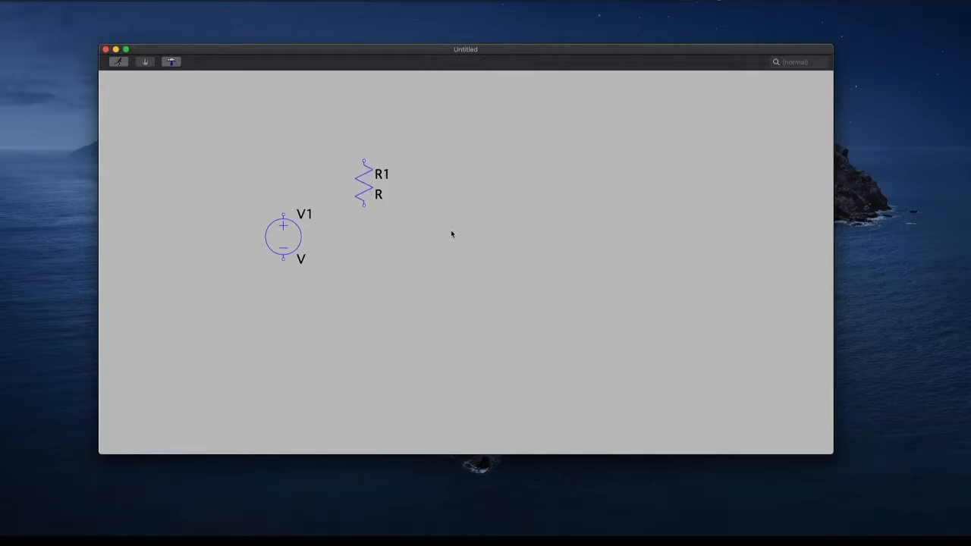
# Search the component library for "diod" and place one vertical diode below and to the right of the resistor
pyautogui.rightClick(451, 232)
pyautogui.moveTo(468, 258)
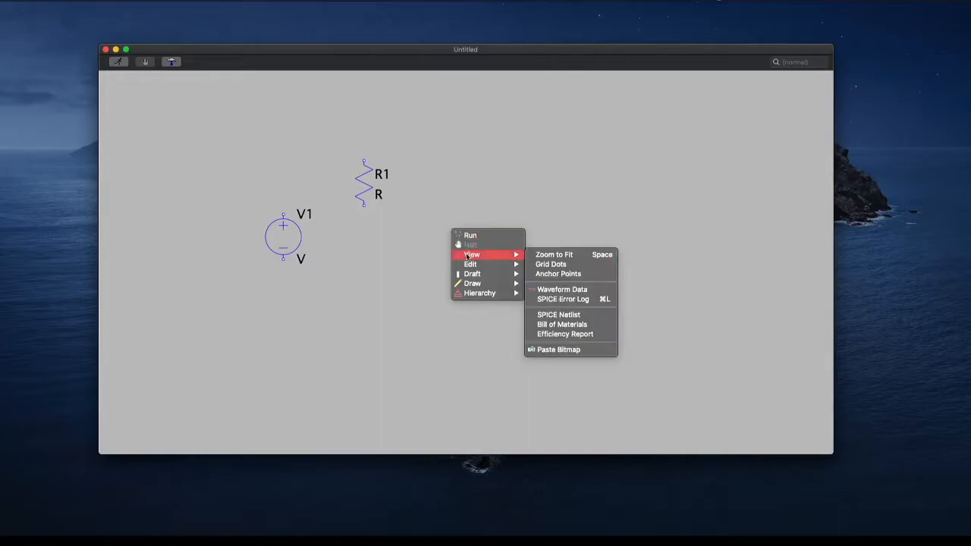
pyautogui.moveTo(512, 278)
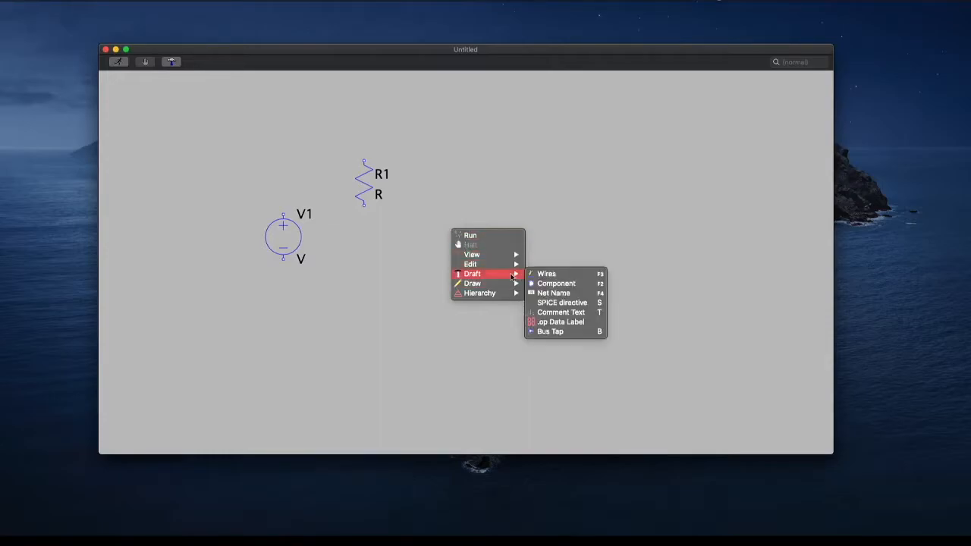
pyautogui.click(540, 283)
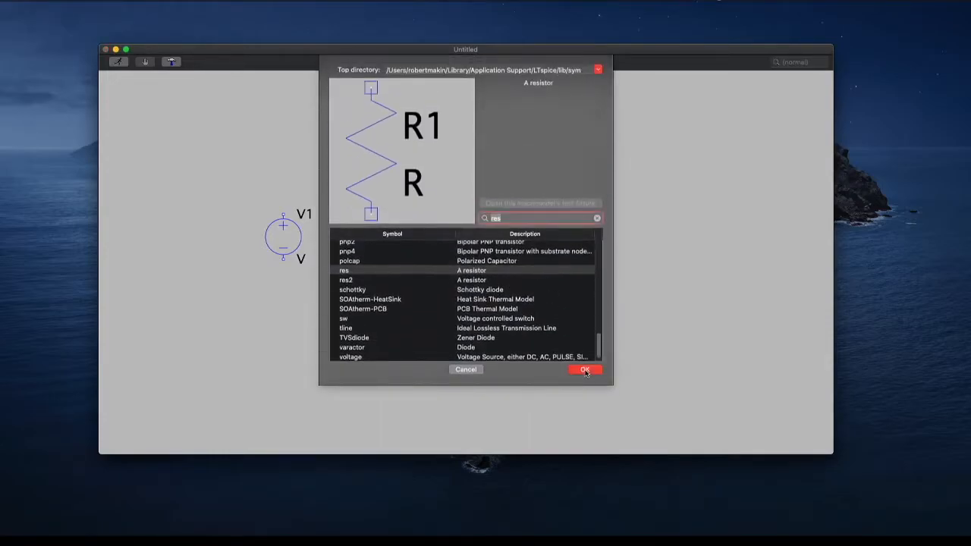
pyautogui.write('diod')
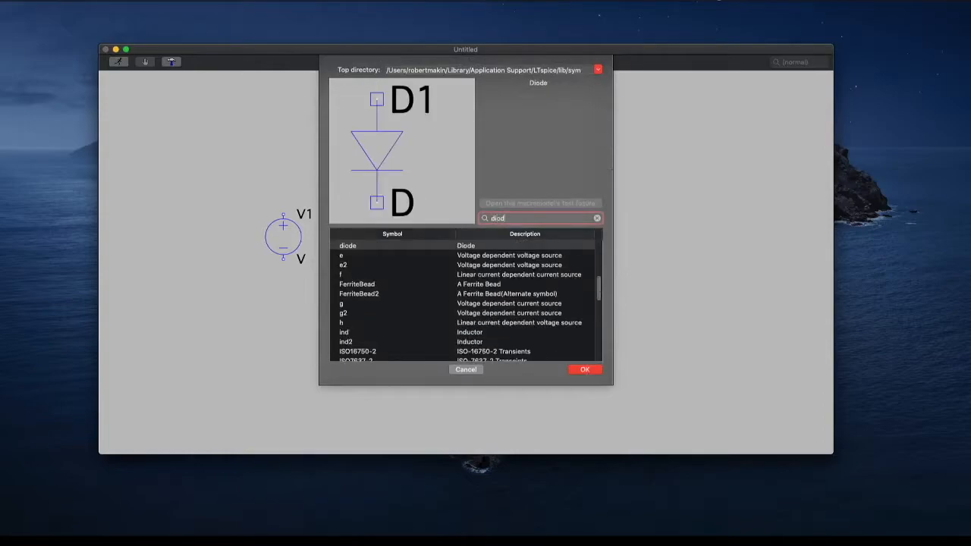
pyautogui.press('Return')
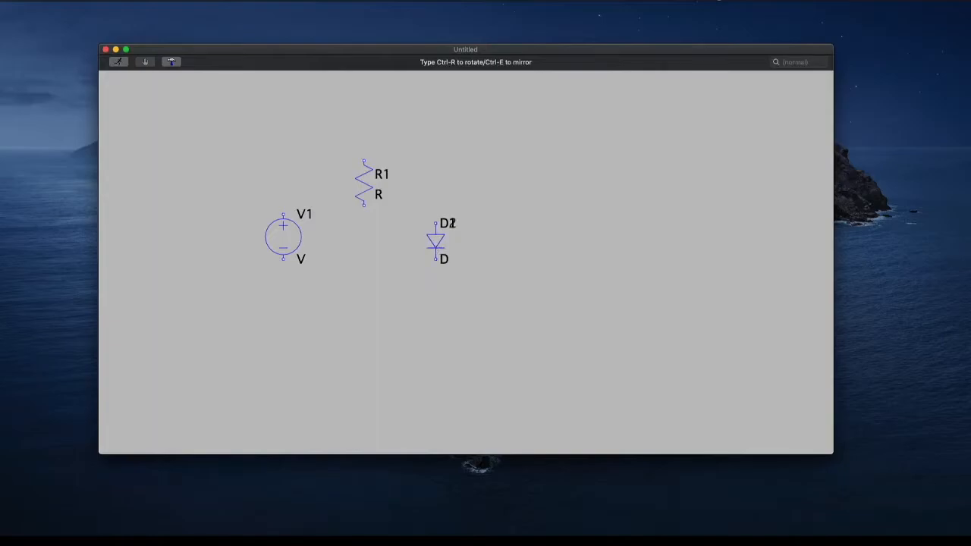
pyautogui.press('Escape')
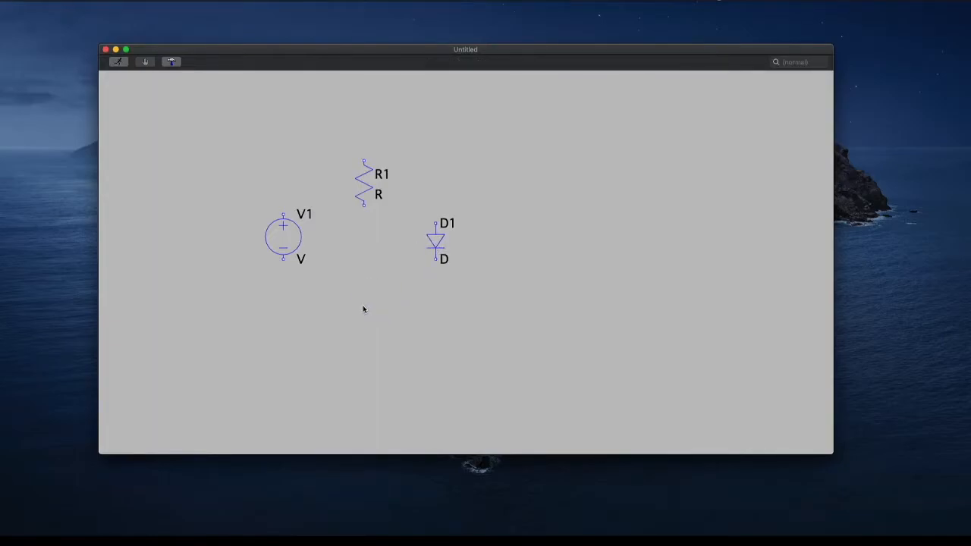
# Place a GND (global node 0) symbol below the resistor, midway between the voltage source and the diode
pyautogui.rightClick(362, 307)
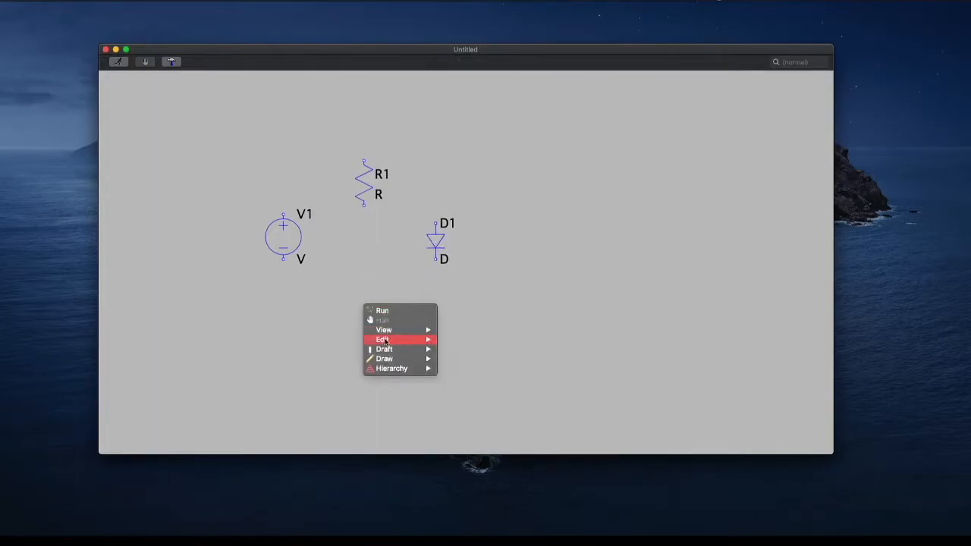
pyautogui.moveTo(410, 350)
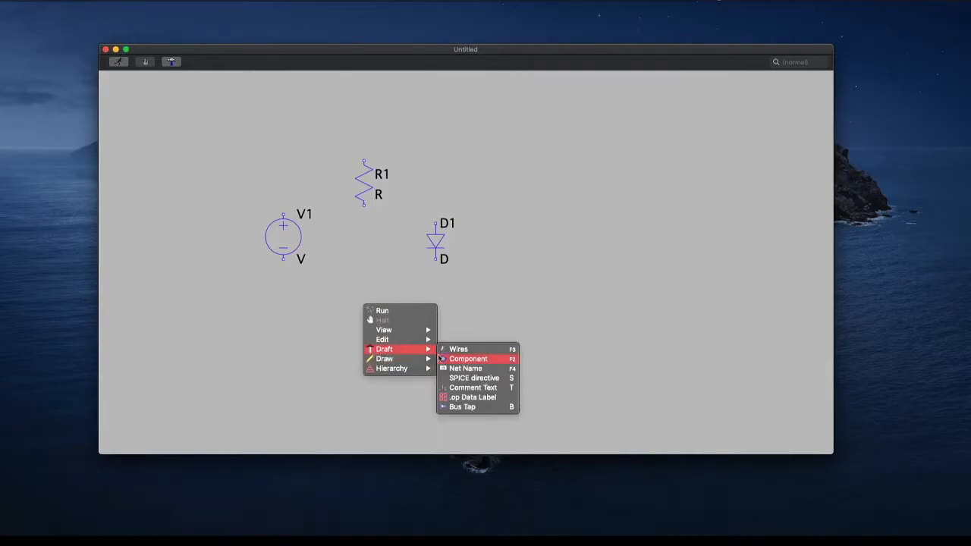
pyautogui.click(460, 368)
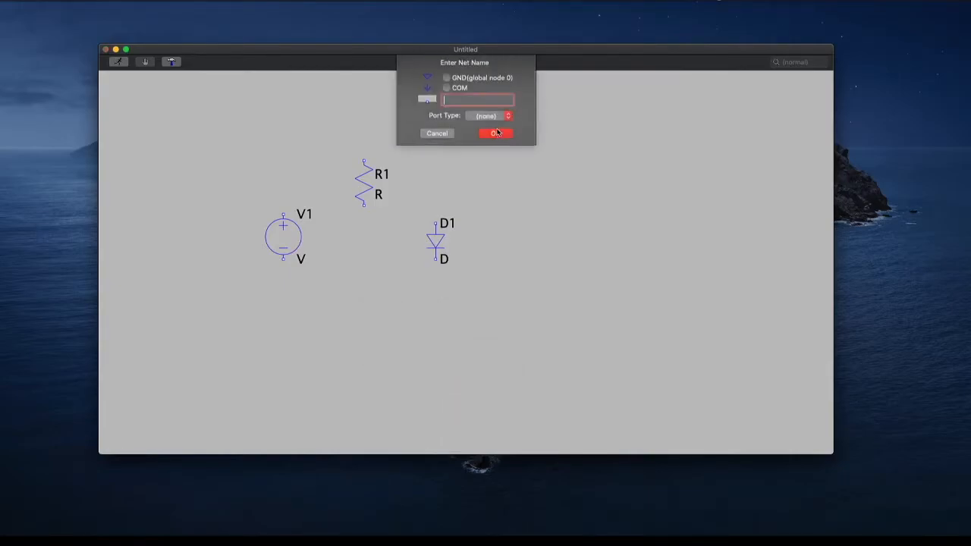
pyautogui.click(474, 80)
pyautogui.click(491, 136)
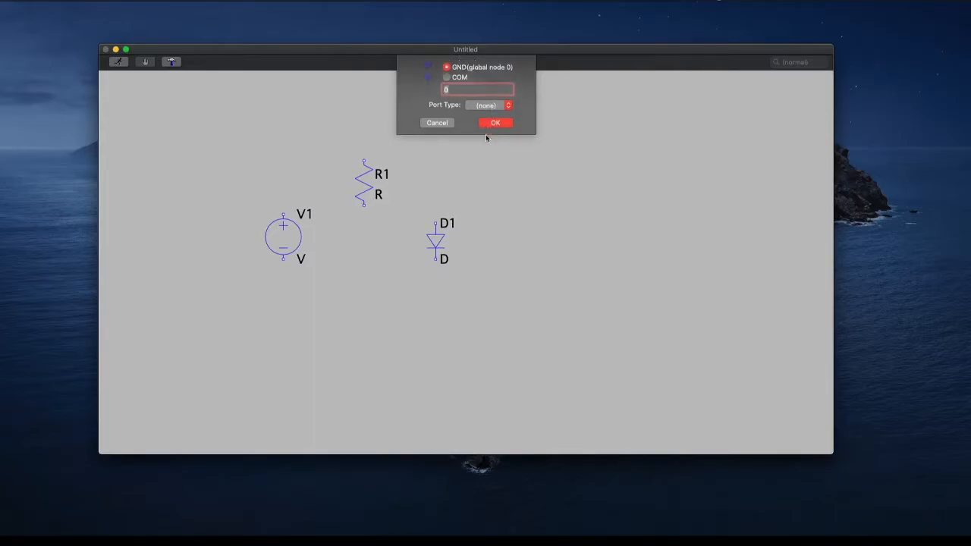
pyautogui.click(364, 298)
pyautogui.rightClick(382, 332)
pyautogui.rightClick(331, 240)
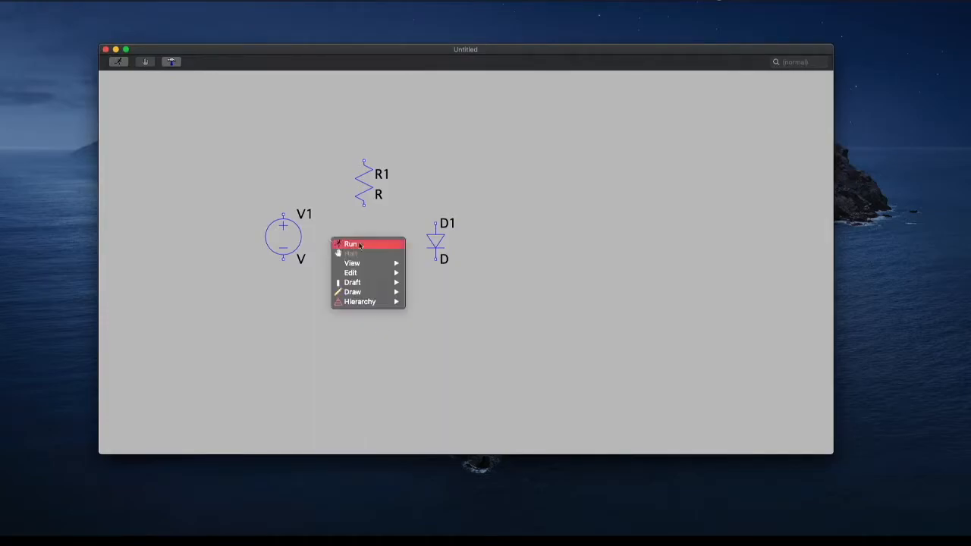
pyautogui.moveTo(374, 282)
pyautogui.click(424, 283)
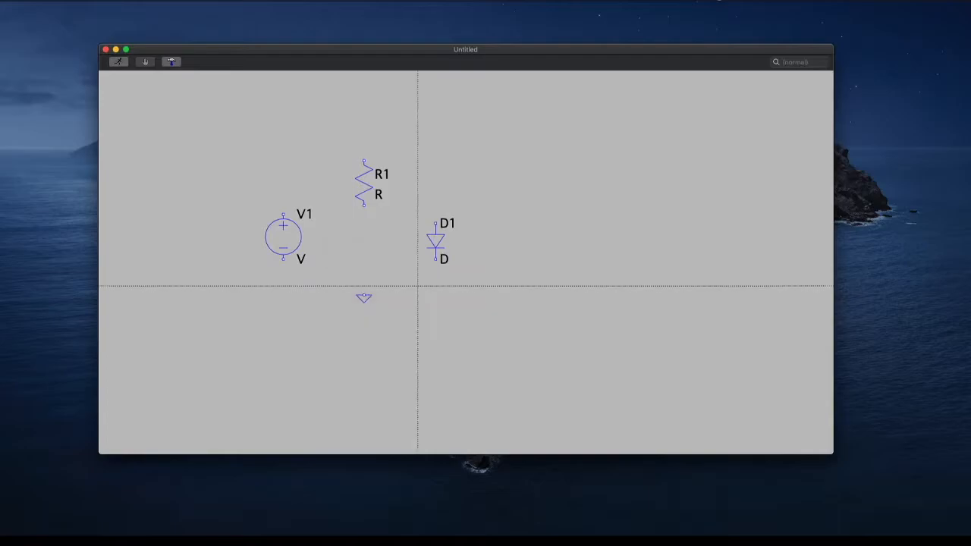
pyautogui.click(283, 206)
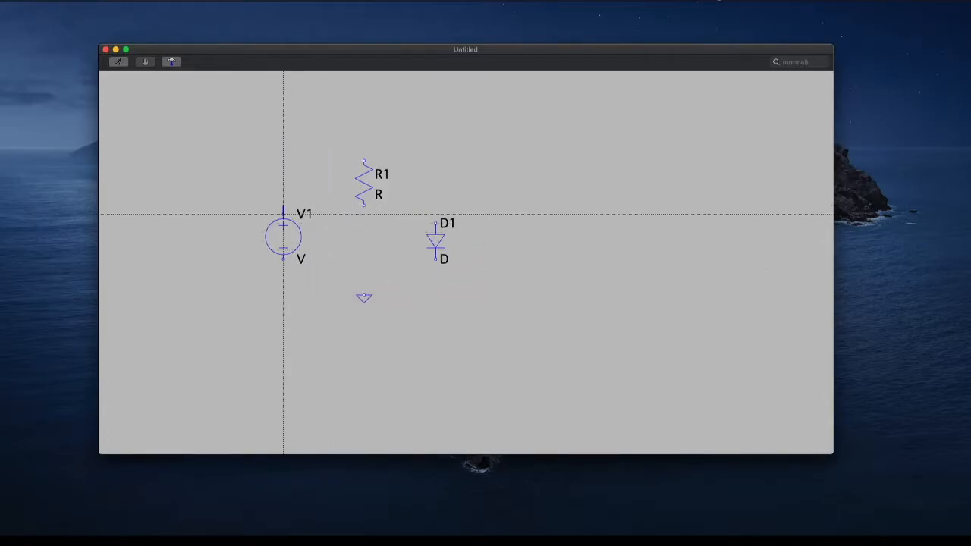
pyautogui.press('Escape')
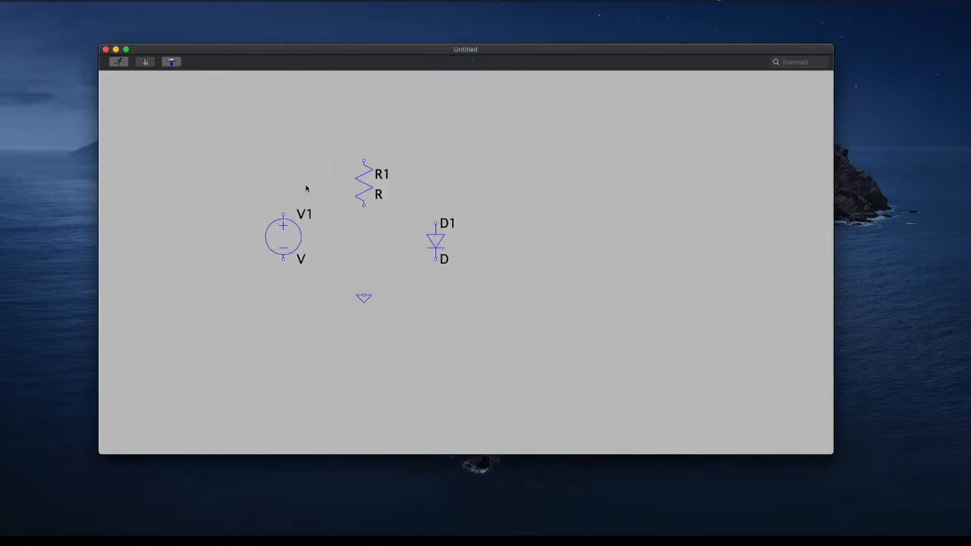
# Wire the voltage source's positive terminal up and across to the upper end of resistor R1
pyautogui.rightClick(327, 158)
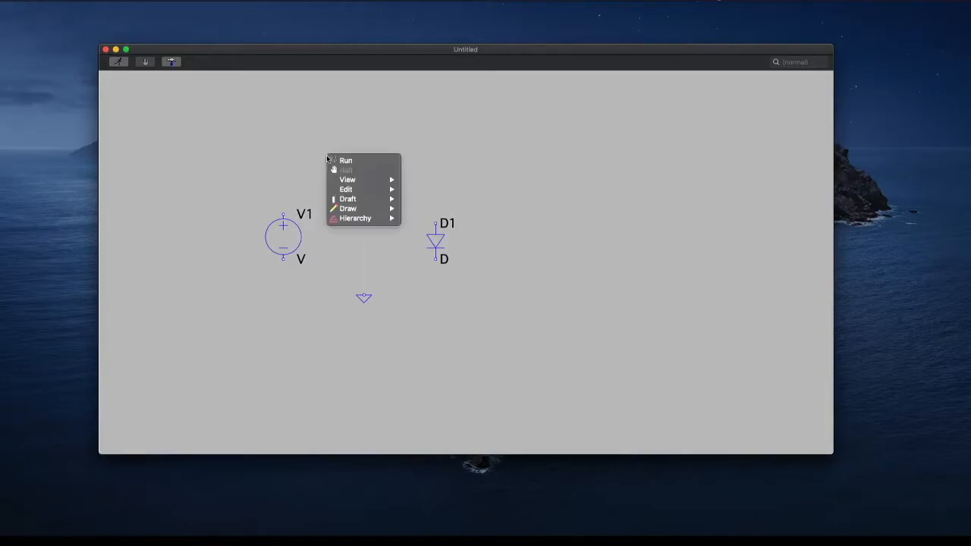
pyautogui.moveTo(343, 201)
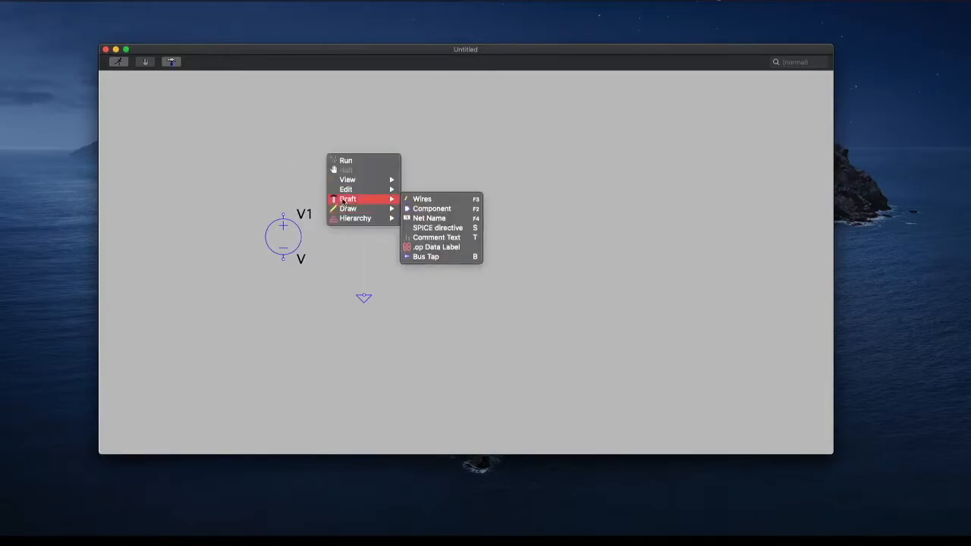
pyautogui.click(430, 201)
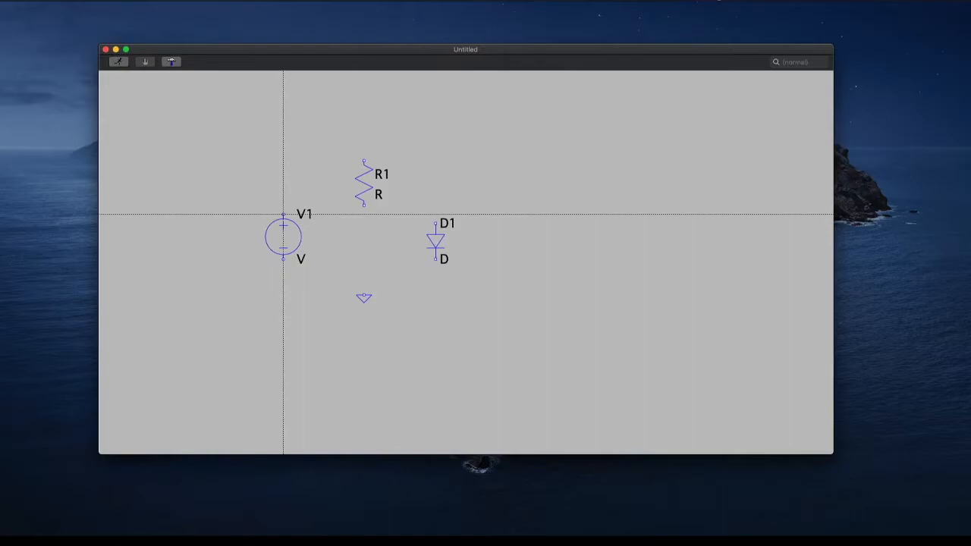
pyautogui.click(284, 215)
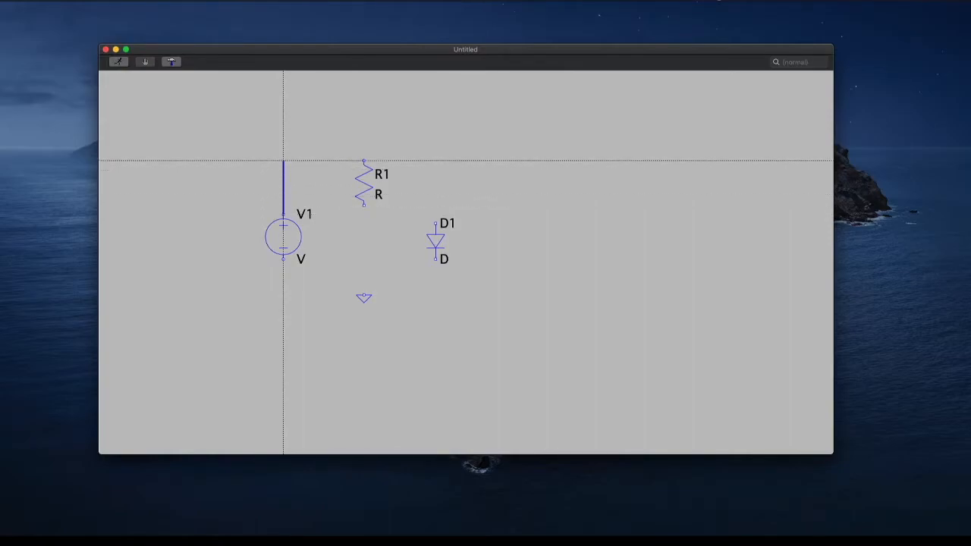
pyautogui.click(363, 161)
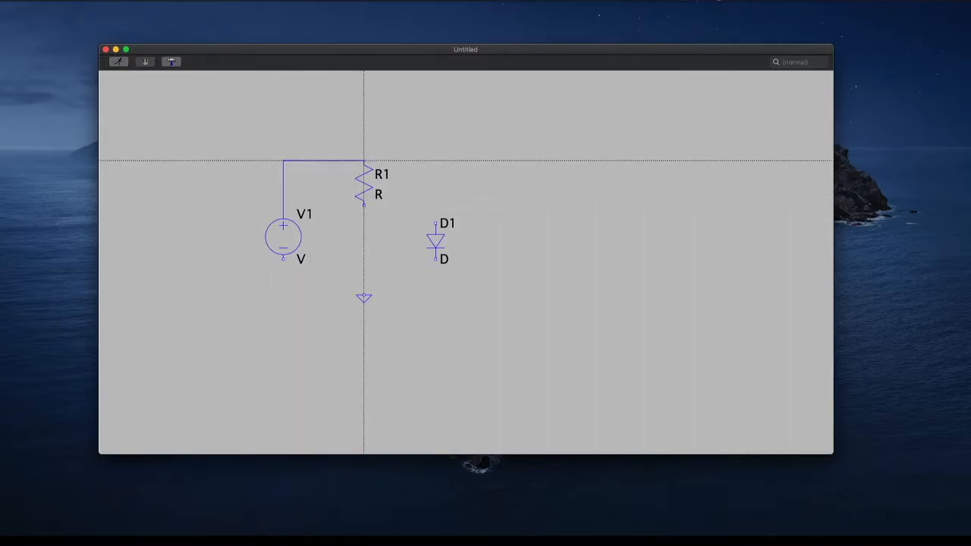
# Wire R1's lower end to the diode's upper terminal and add a short open-ended wire extending right from that node
pyautogui.click(364, 205)
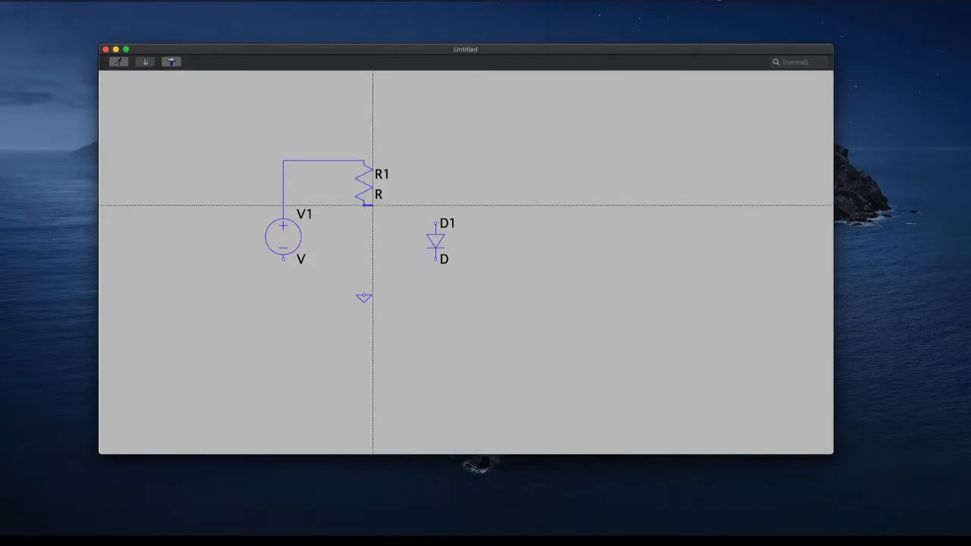
pyautogui.click(435, 224)
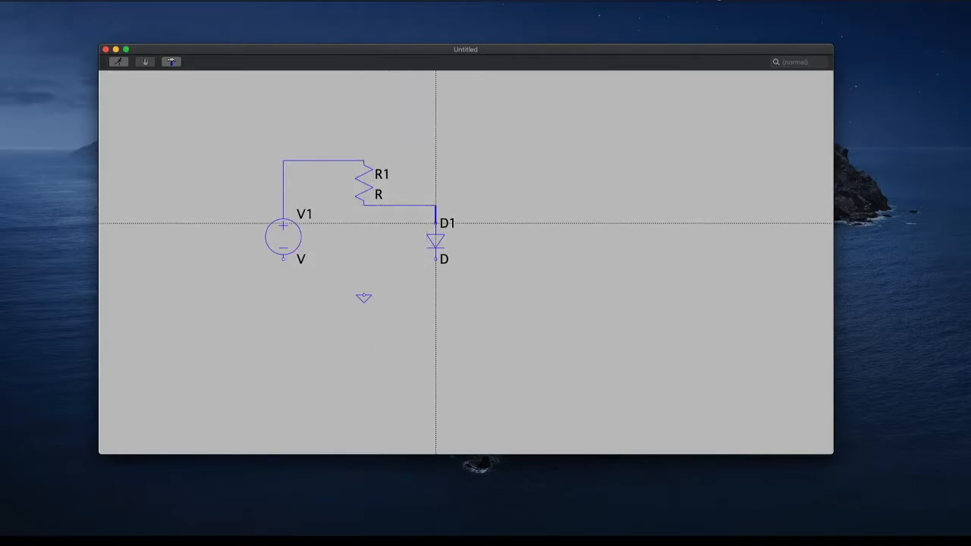
pyautogui.click(436, 205)
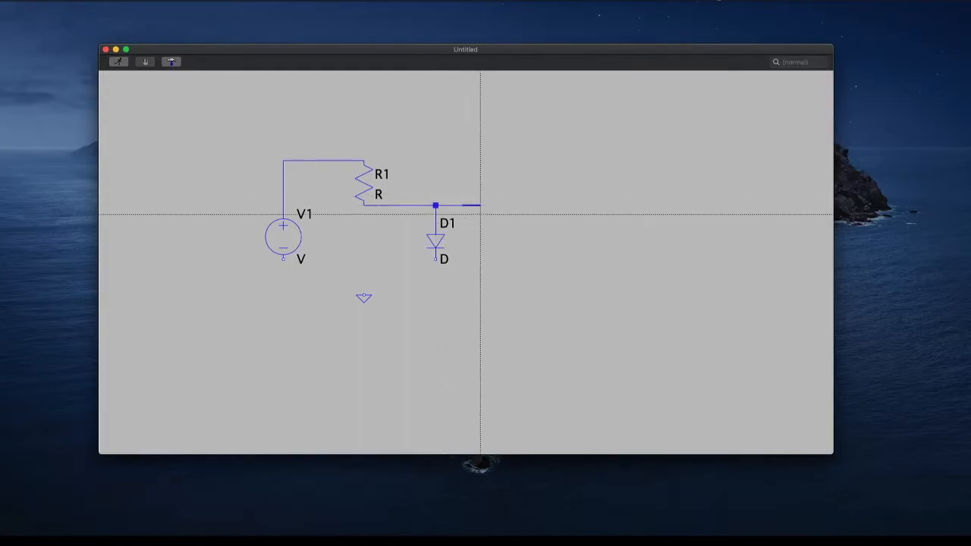
pyautogui.press('Escape')
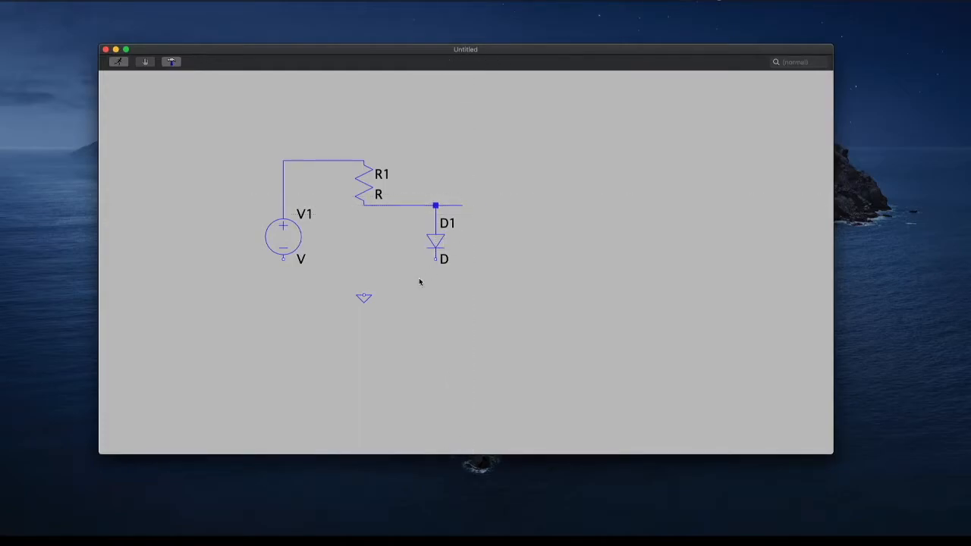
# Wire the diode's lower terminal down and across to the voltage source's negative terminal, joining the wire to the ground symbol
pyautogui.rightClick(420, 281)
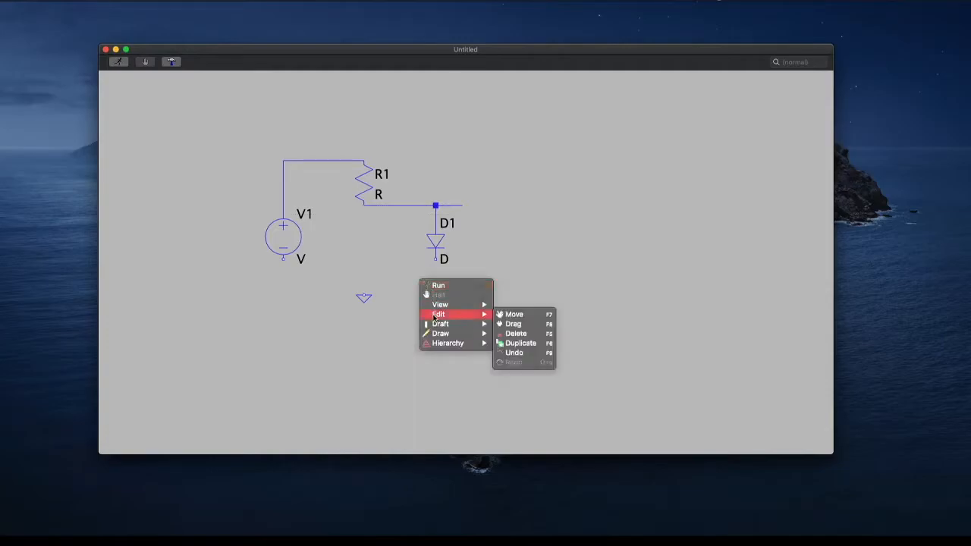
pyautogui.moveTo(433, 324)
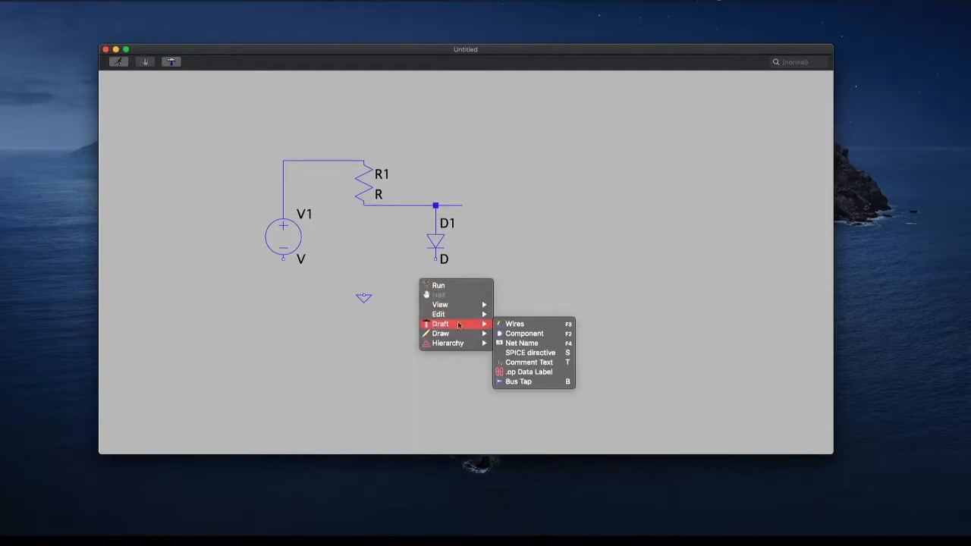
pyautogui.click(514, 323)
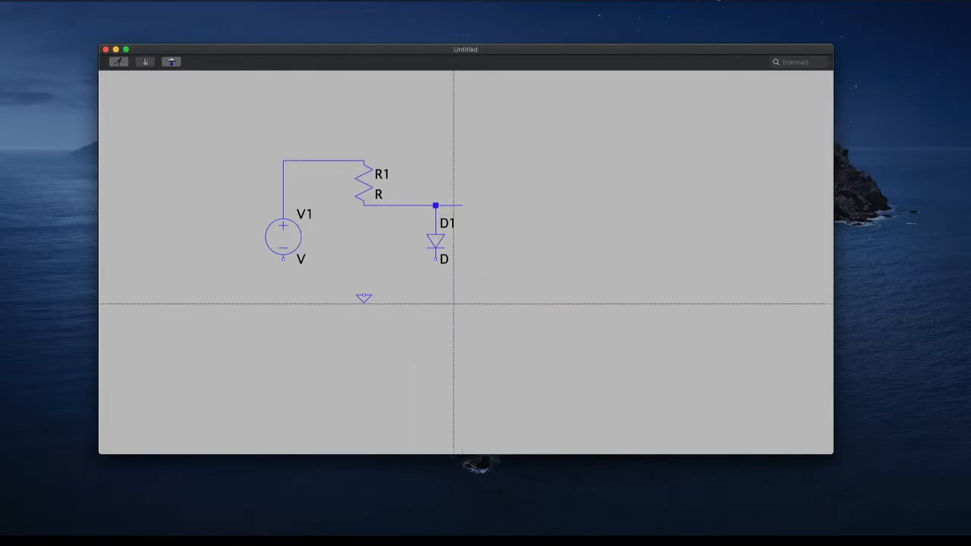
pyautogui.click(436, 258)
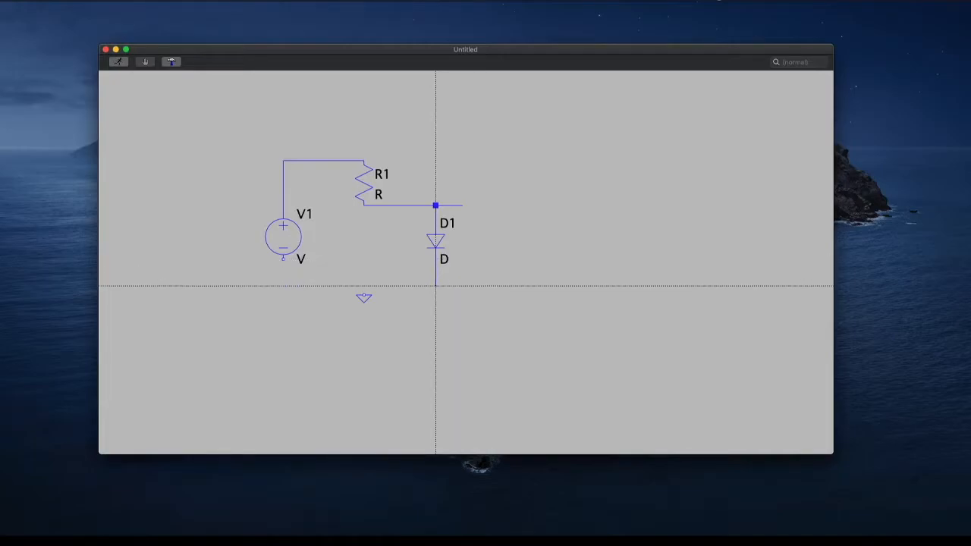
pyautogui.click(435, 286)
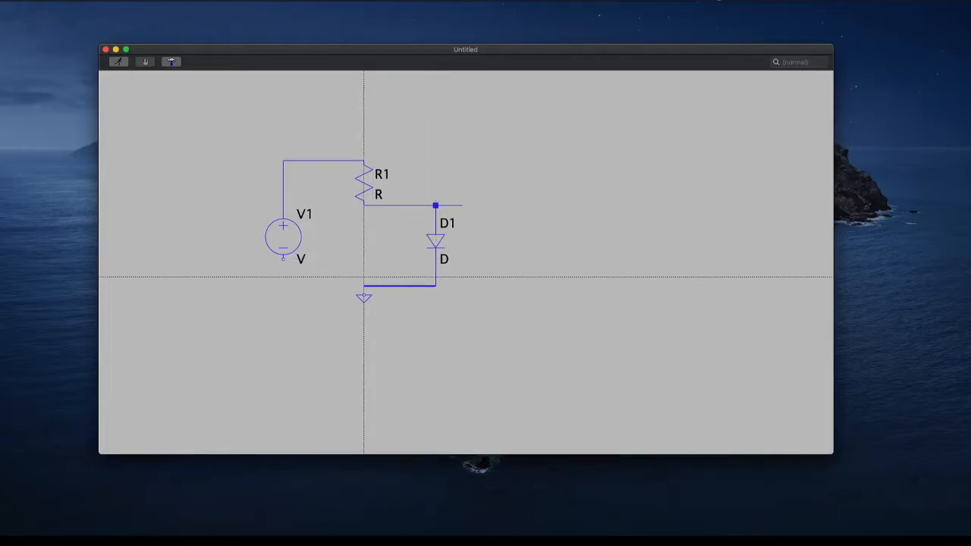
pyautogui.click(283, 286)
pyautogui.click(283, 258)
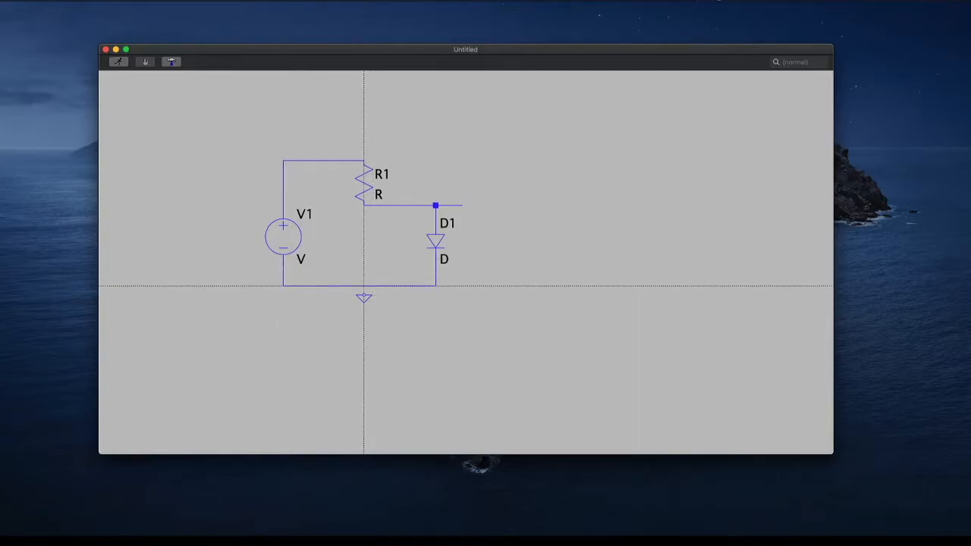
pyautogui.click(364, 286)
pyautogui.press('Escape')
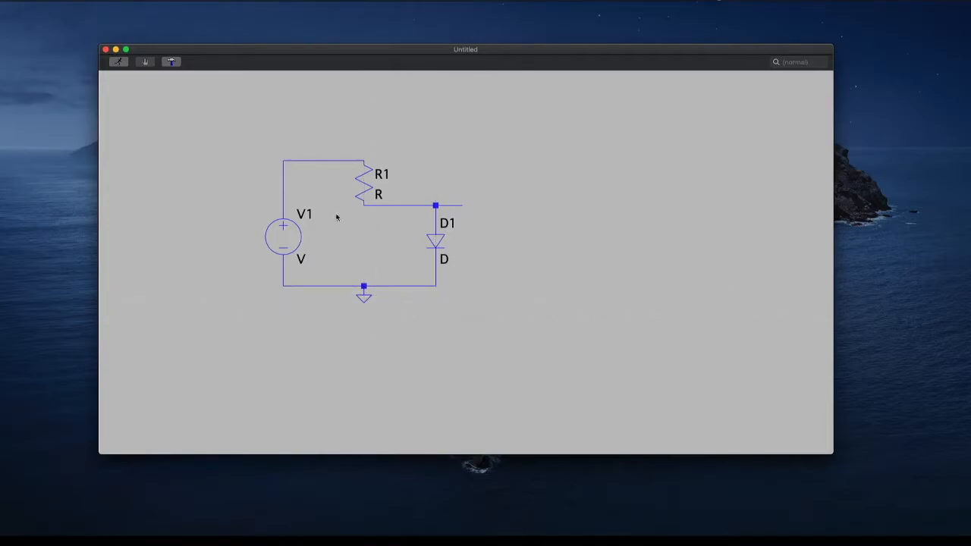
# Set the value of resistor R1 to 1k
pyautogui.rightClick(378, 194)
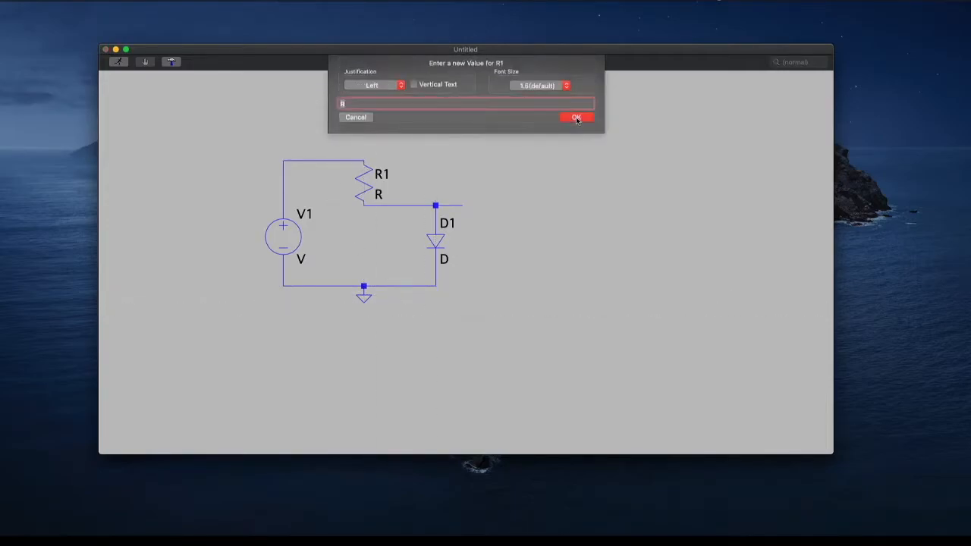
pyautogui.write('1k')
pyautogui.click(591, 120)
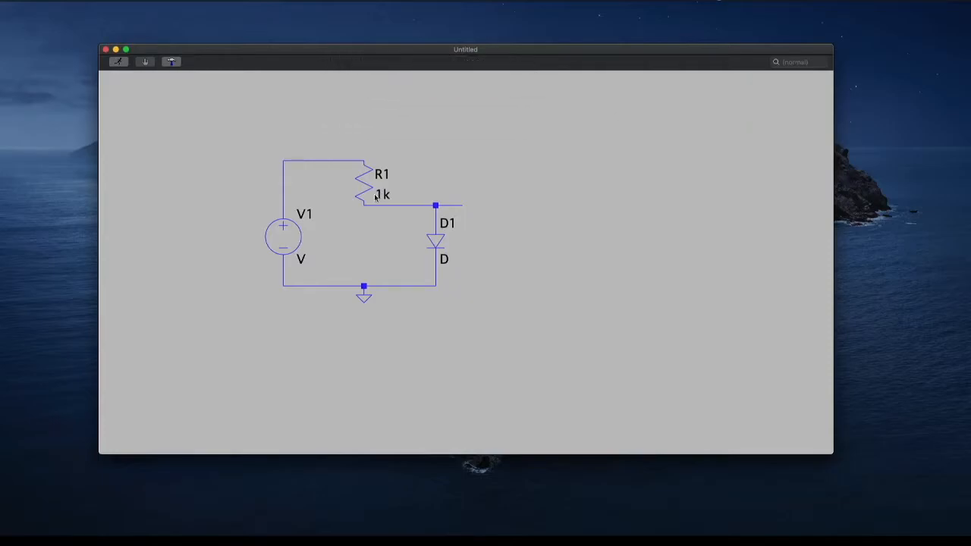
# Set the value of voltage source V1 to 5
pyautogui.rightClick(299, 260)
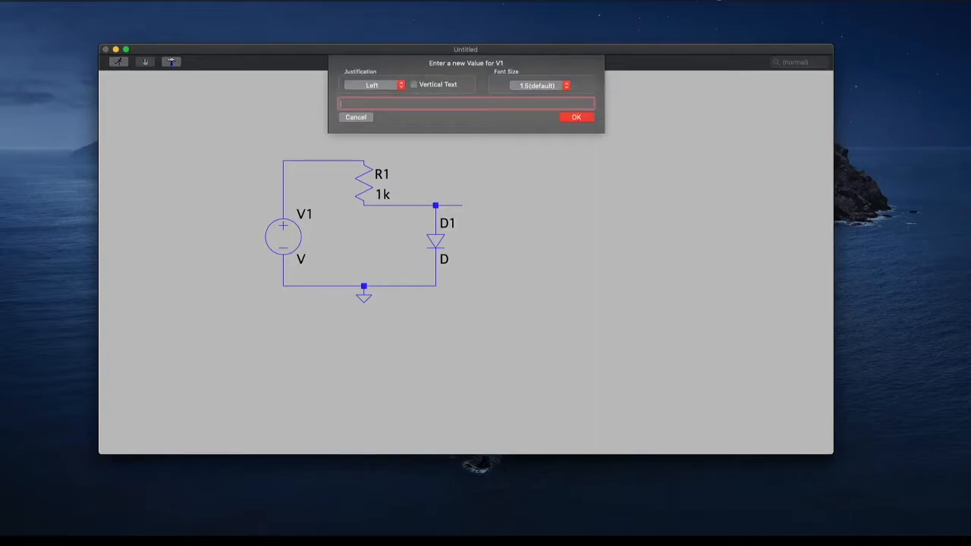
pyautogui.write('5')
pyautogui.press('Return')
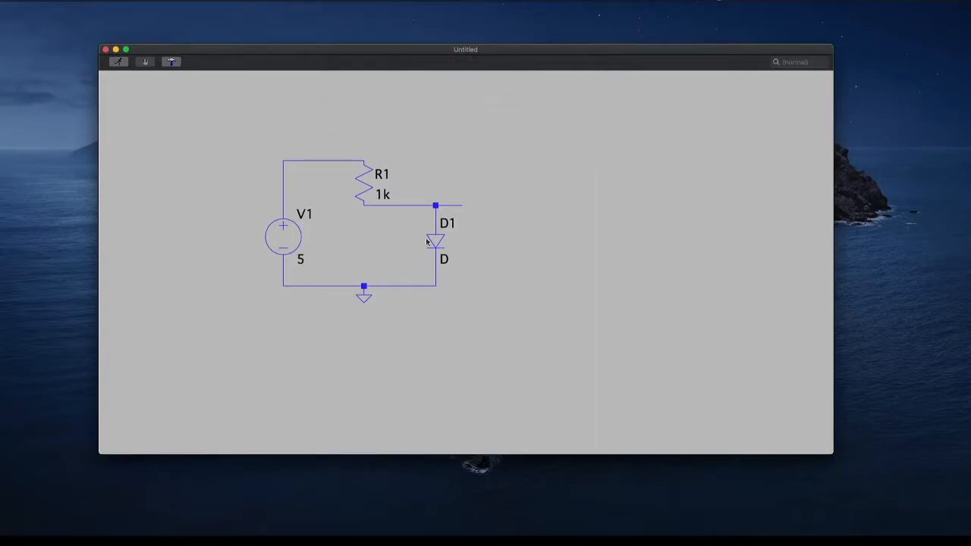
# Change the value of diode D1 to the model name D_ideal
pyautogui.rightClick(442, 259)
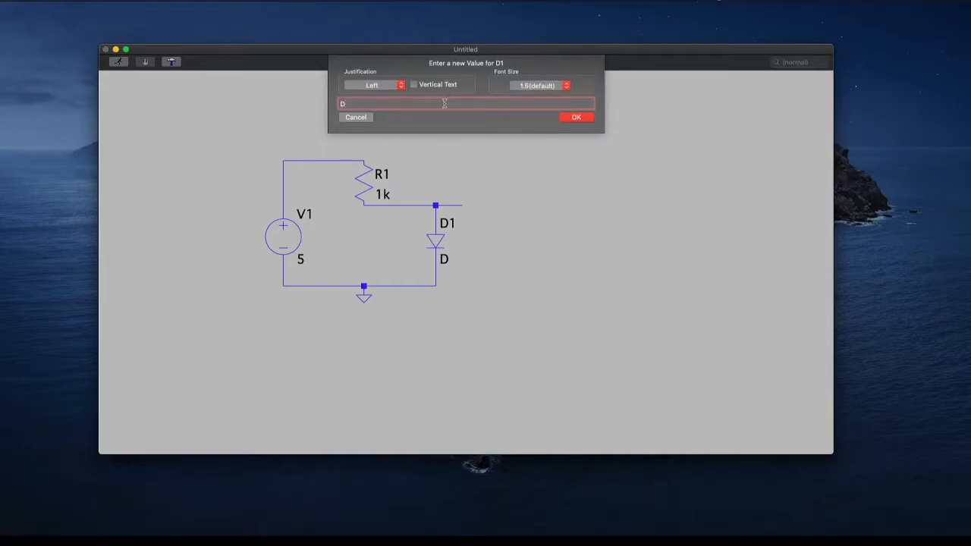
pyautogui.write('_ideal')
pyautogui.press('Return')
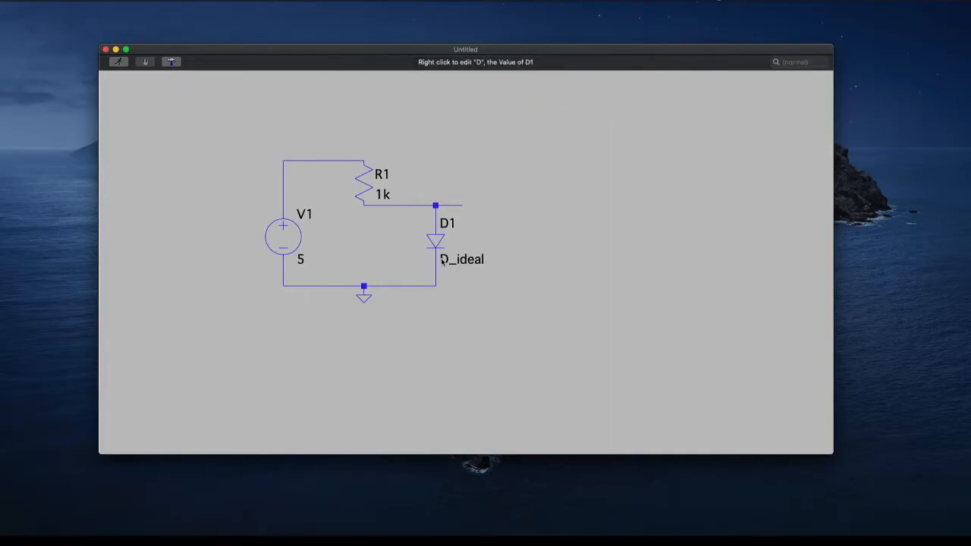
# Add the SPICE directive ".model D_ideal D(Vfwd=0.7)" and place it above the circuit
pyautogui.rightClick(453, 157)
pyautogui.moveTo(492, 203)
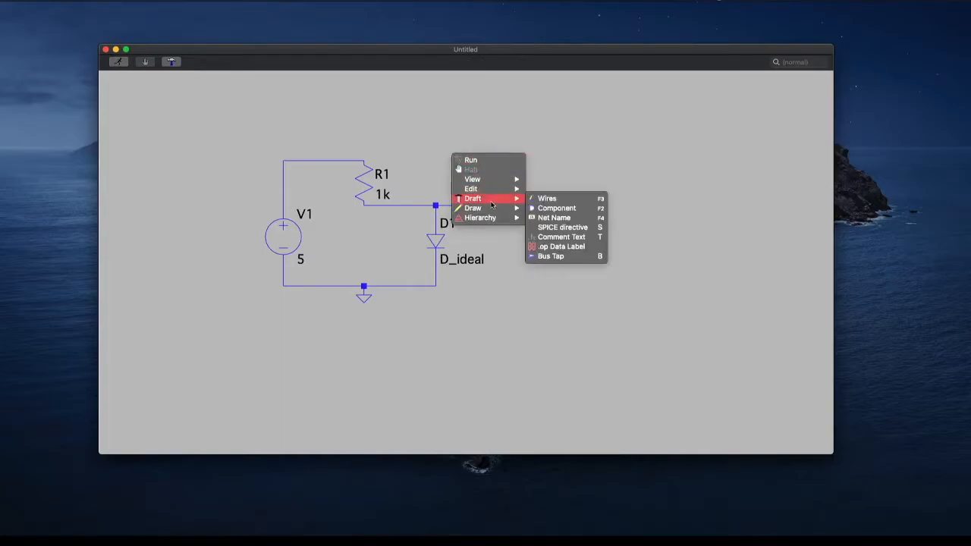
pyautogui.click(559, 227)
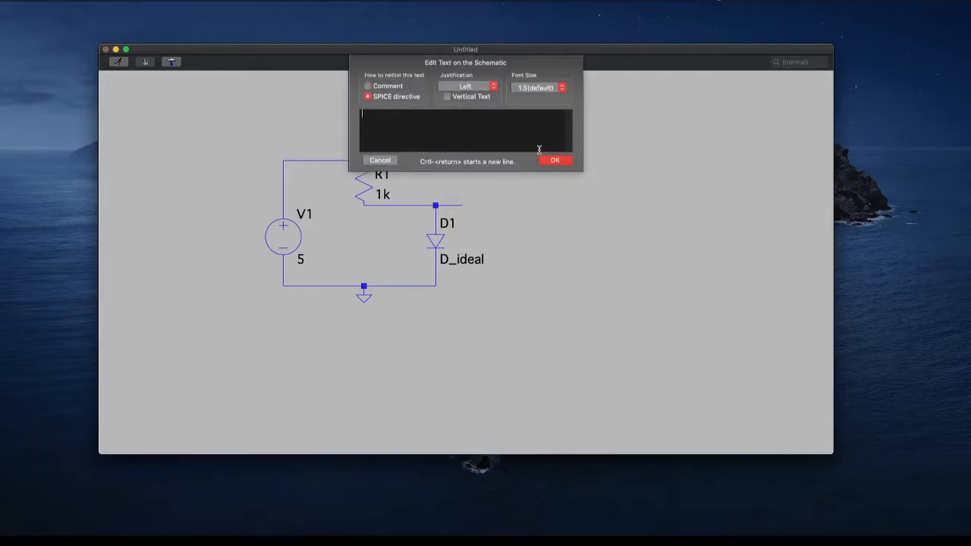
pyautogui.write('.model D_ideal D(V')
pyautogui.write('fwd=0.7)')
pyautogui.click(555, 161)
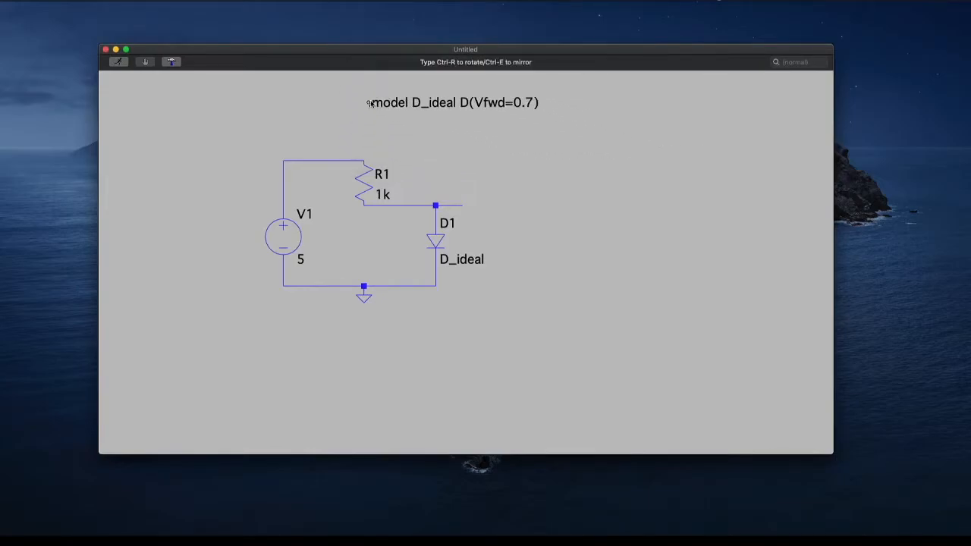
pyautogui.click(369, 104)
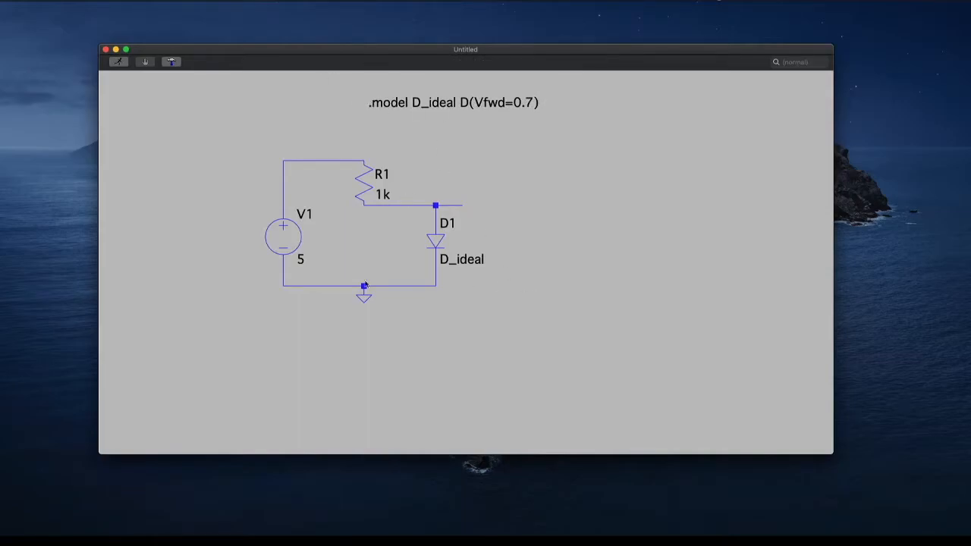
# Create a net name VD and attach it to the open wire end at the diode's upper node
pyautogui.rightClick(607, 173)
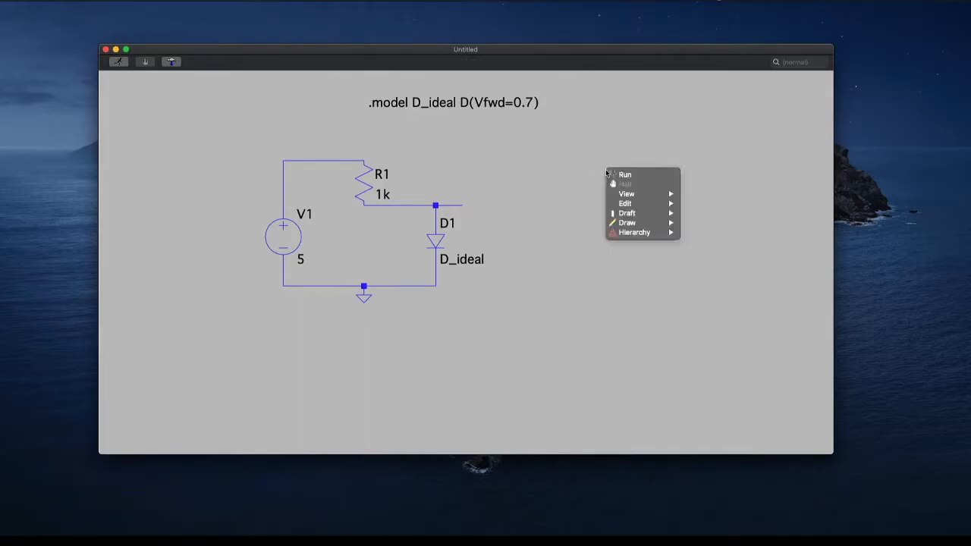
pyautogui.moveTo(672, 218)
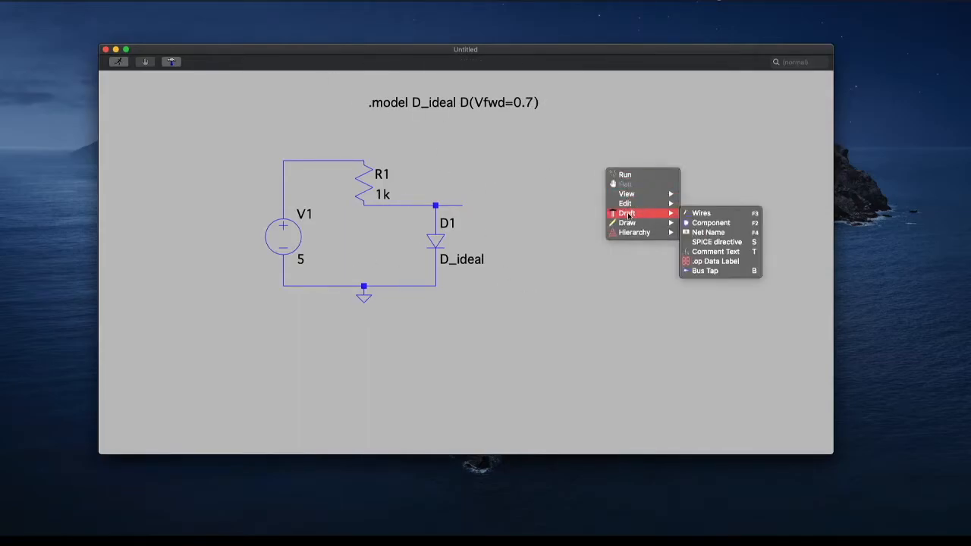
pyautogui.click(708, 233)
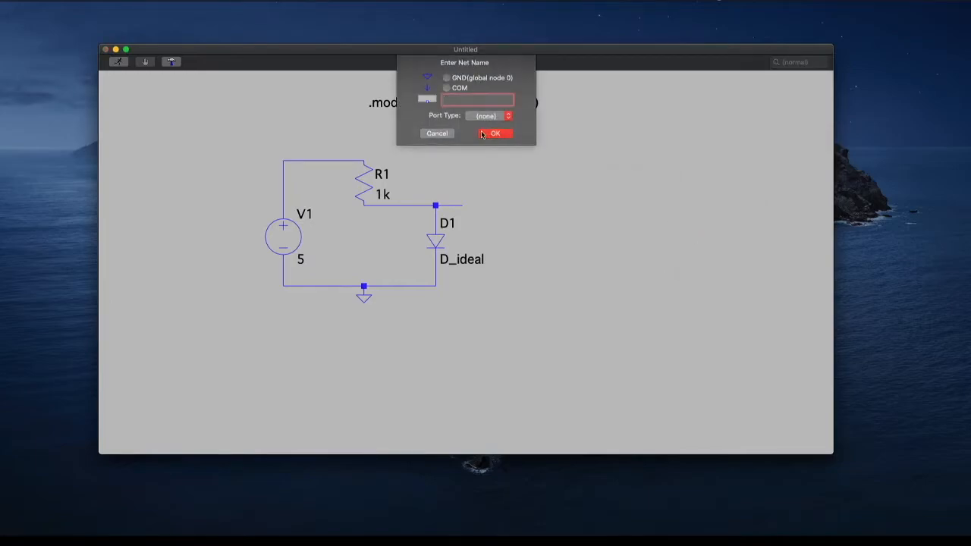
pyautogui.write('VD')
pyautogui.click(498, 134)
pyautogui.click(471, 207)
pyautogui.click(463, 206)
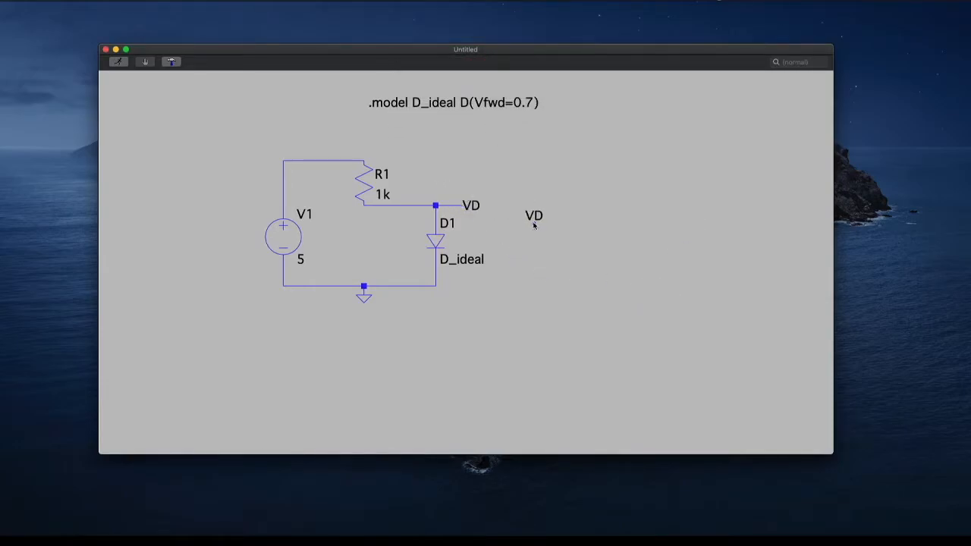
pyautogui.press('Escape')
# Add the SPICE directive ".op" and place it directly beneath the .model statement
pyautogui.rightClick(370, 123)
pyautogui.moveTo(388, 144)
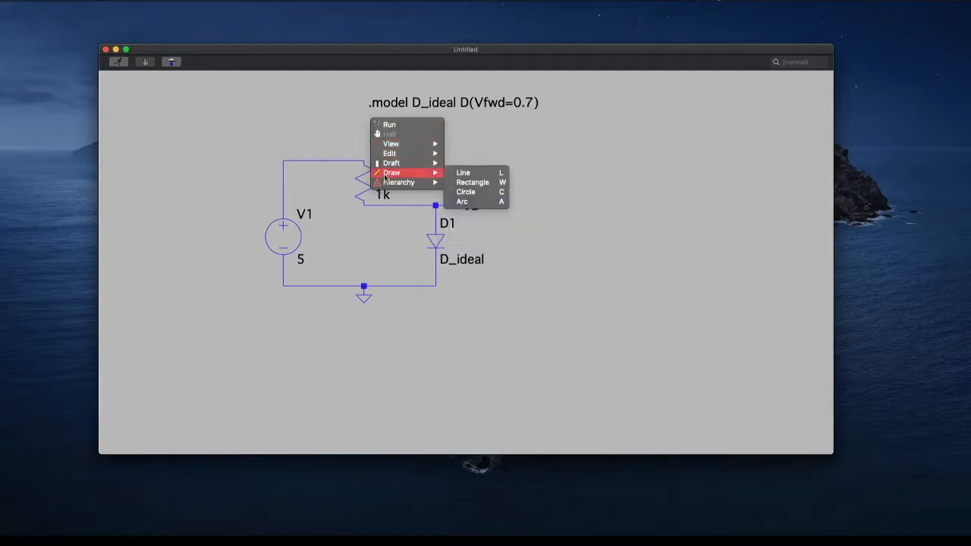
pyautogui.moveTo(393, 164)
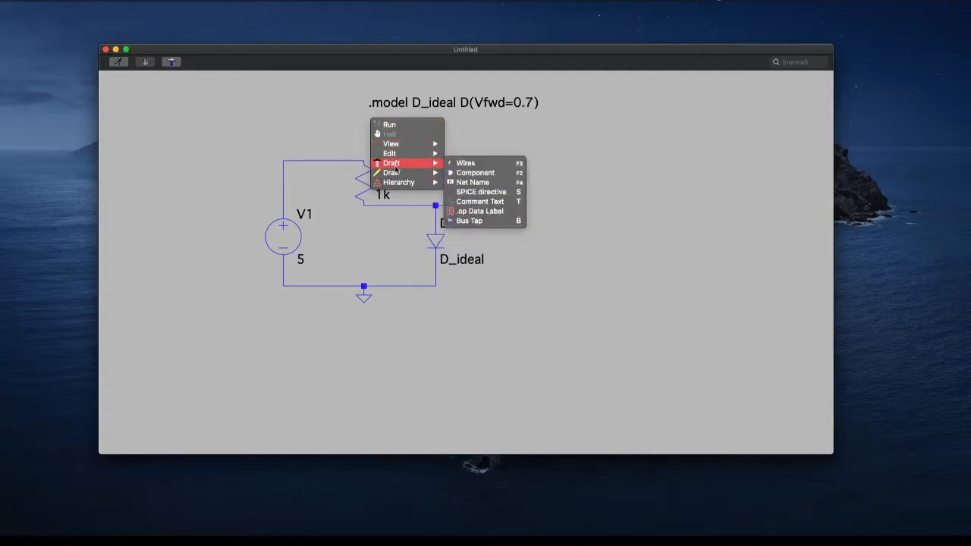
pyautogui.click(491, 192)
pyautogui.write('.op')
pyautogui.press('Return')
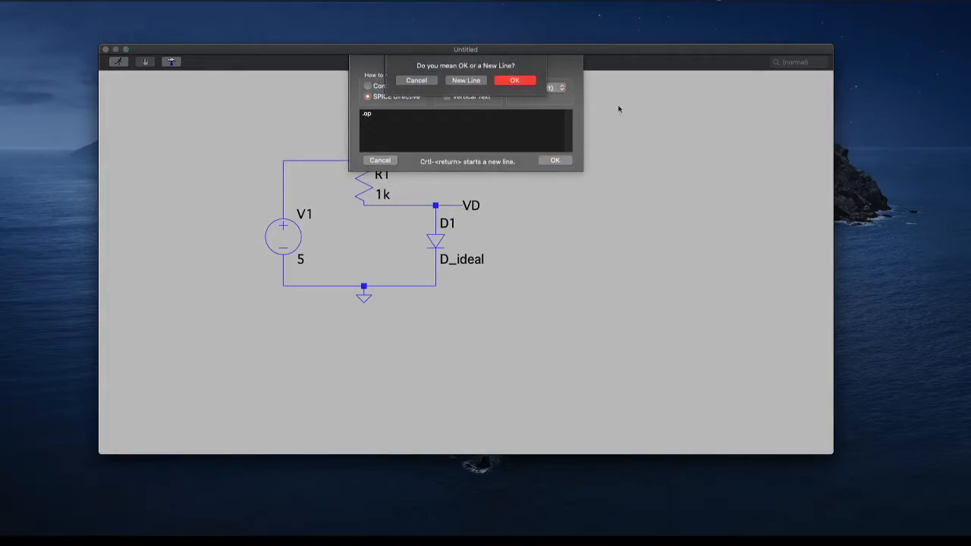
pyautogui.click(516, 80)
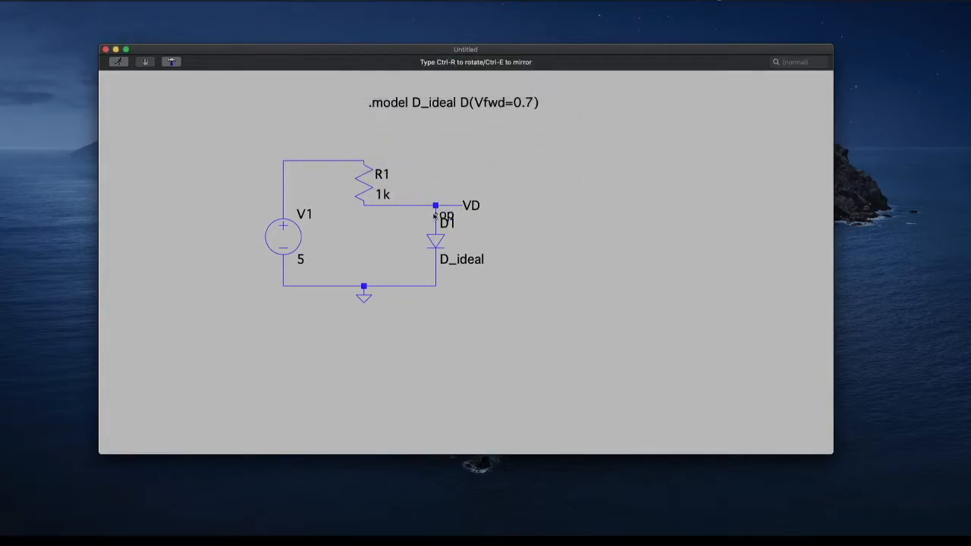
pyautogui.click(369, 127)
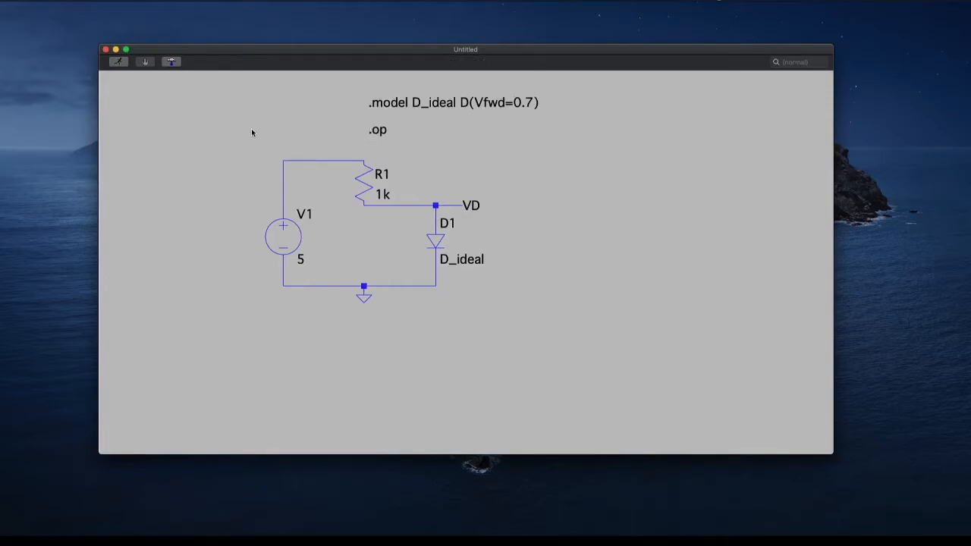
# Run the operating point simulation and open the SPICE error log from the schematic
pyautogui.click(118, 62)
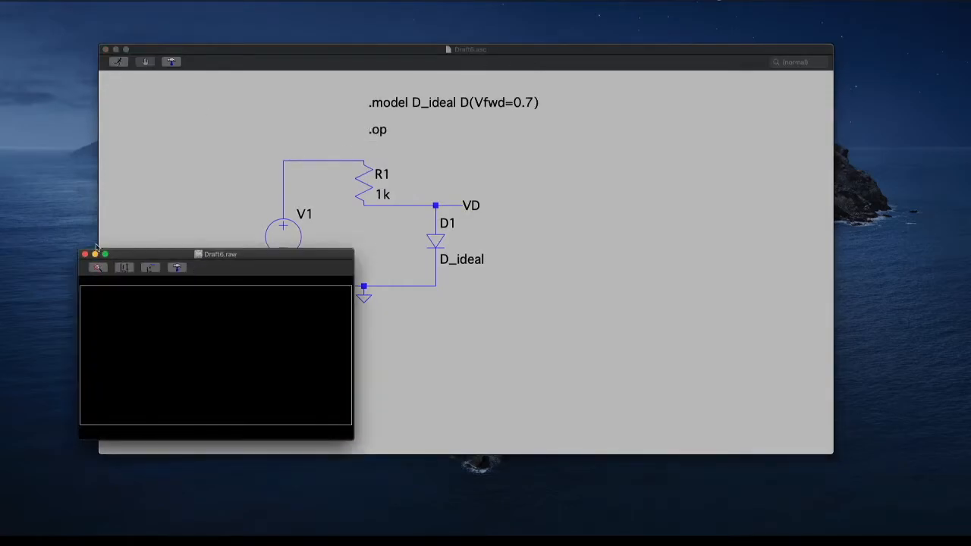
pyautogui.click(147, 206)
pyautogui.rightClick(180, 176)
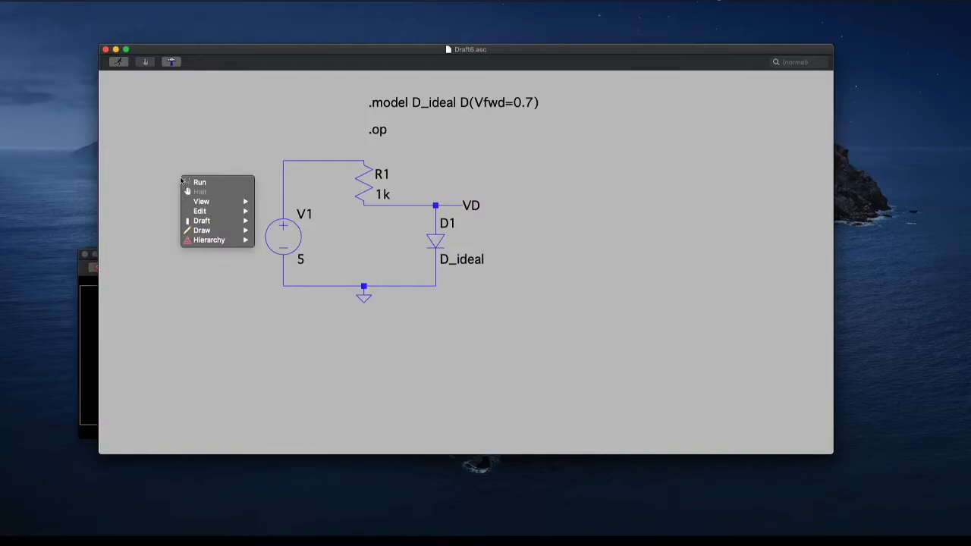
pyautogui.moveTo(231, 202)
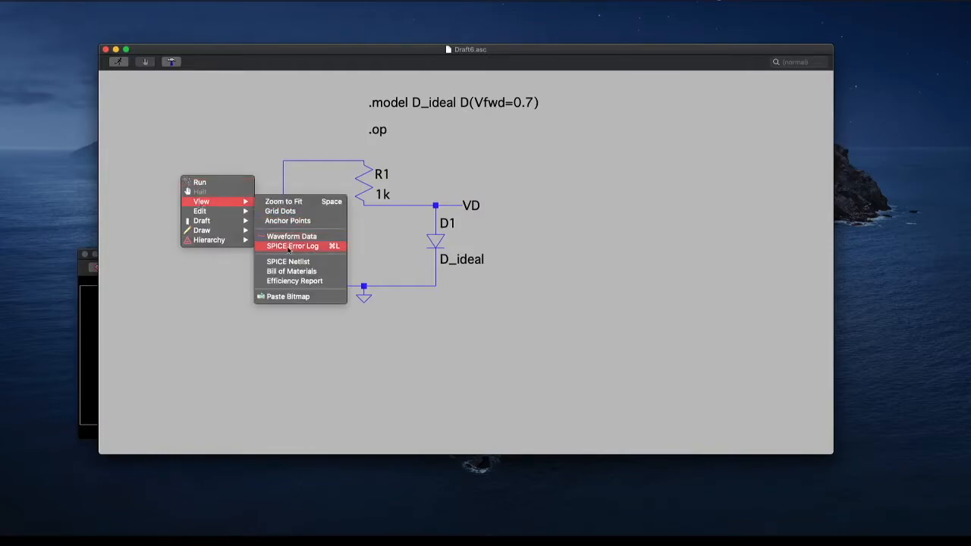
pyautogui.click(289, 246)
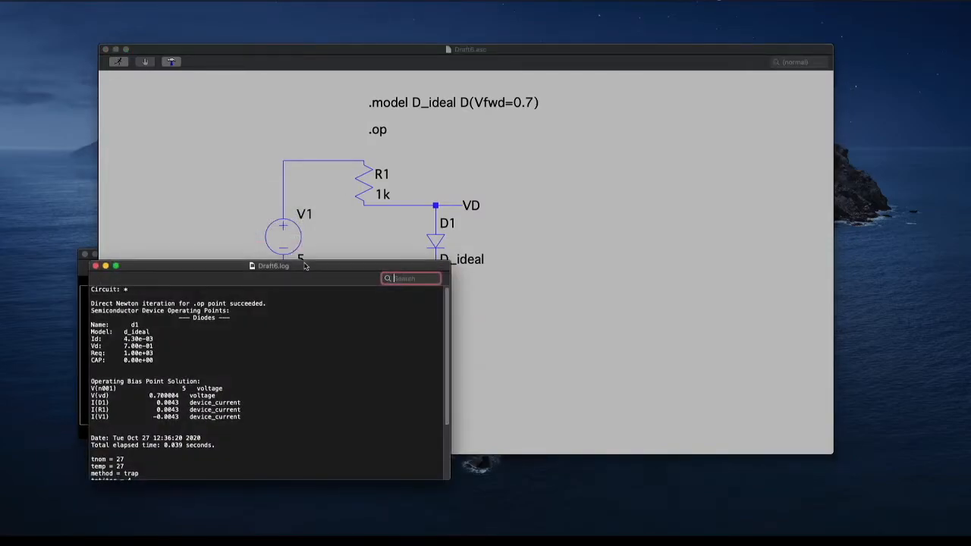
# Move the log window clear of the voltage source and resistor, and examine the operating bias point voltages and currents
pyautogui.moveTo(334, 267); pyautogui.dragTo(685, 66)
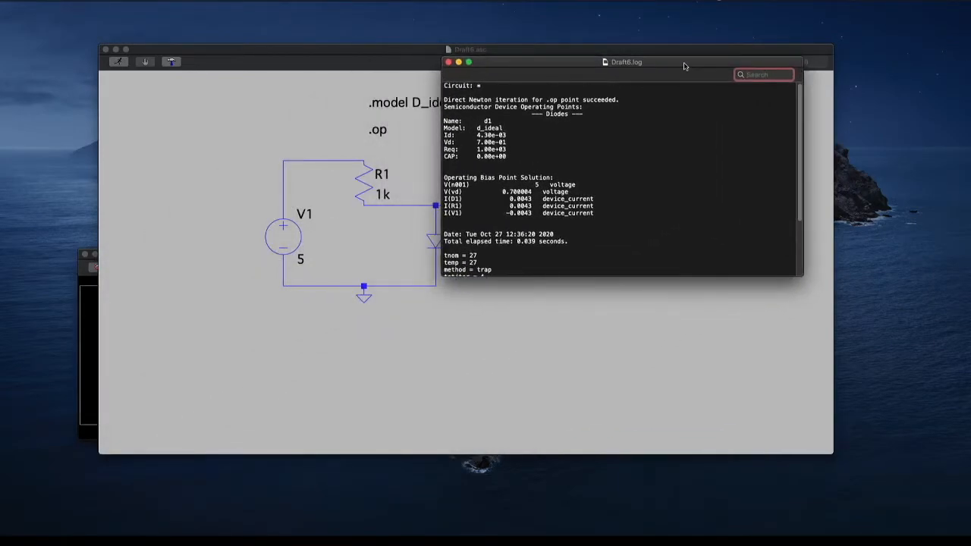
pyautogui.scroll(-5, 499, 214)
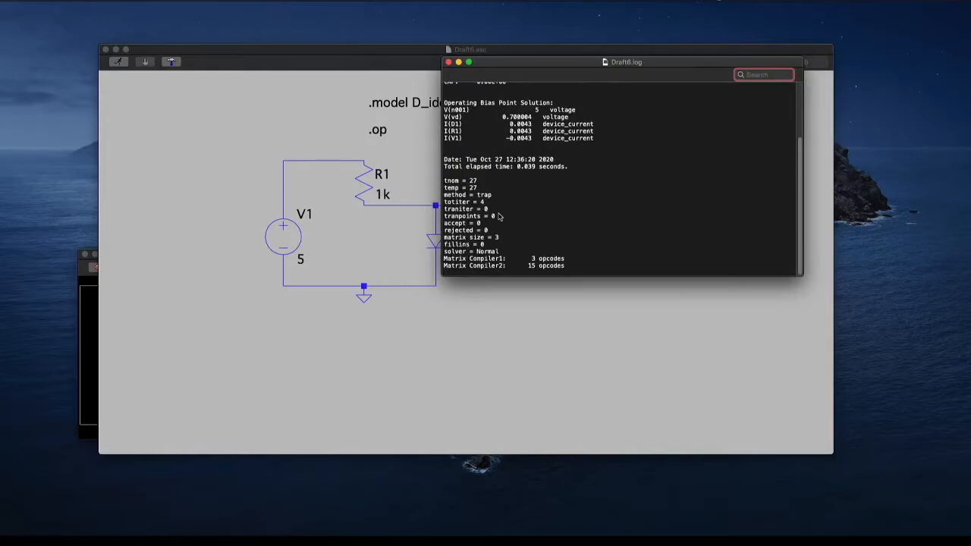
pyautogui.scroll(5, 499, 205)
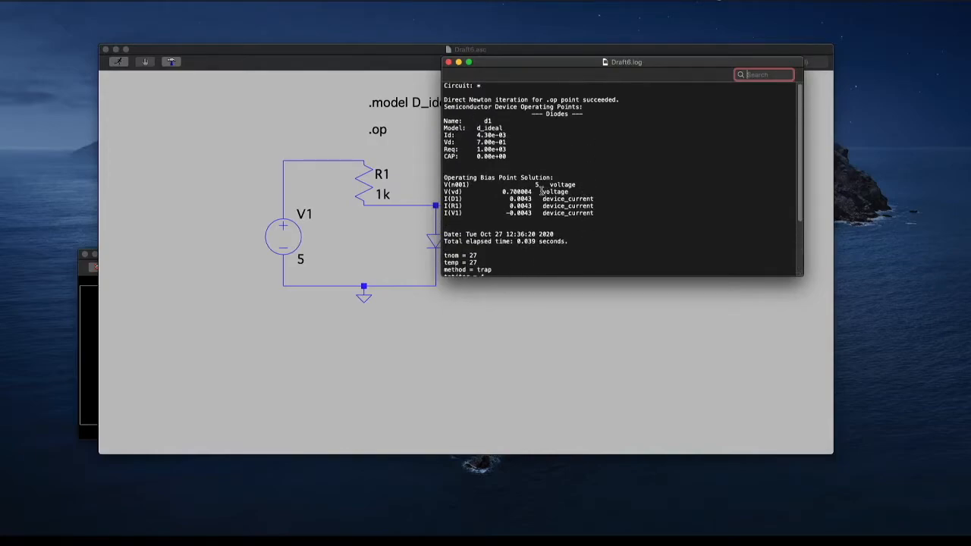
pyautogui.doubleClick(501, 185)
pyautogui.tripleClick(501, 186)
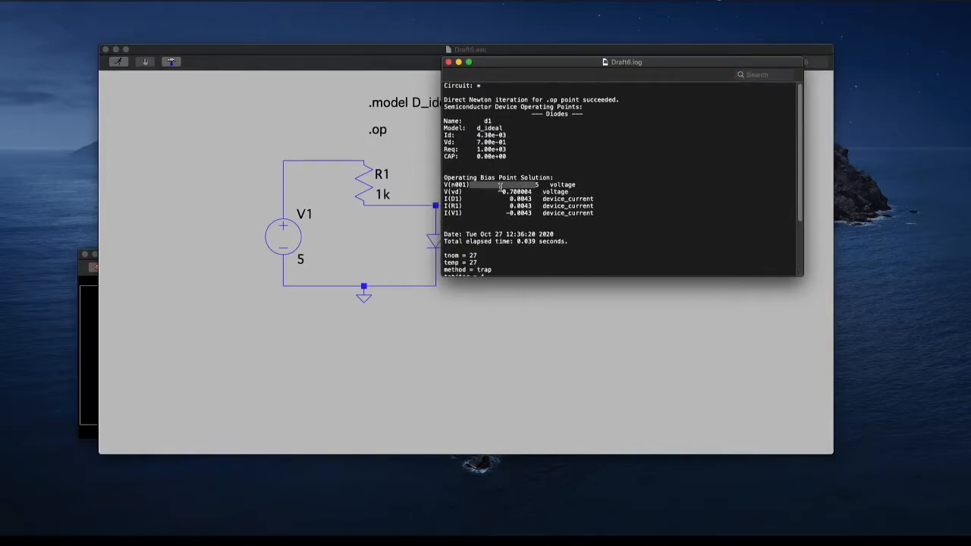
# Move the log window clear of the diode and VD node, and compare the VD voltage and device currents with the schematic
pyautogui.tripleClick(500, 191)
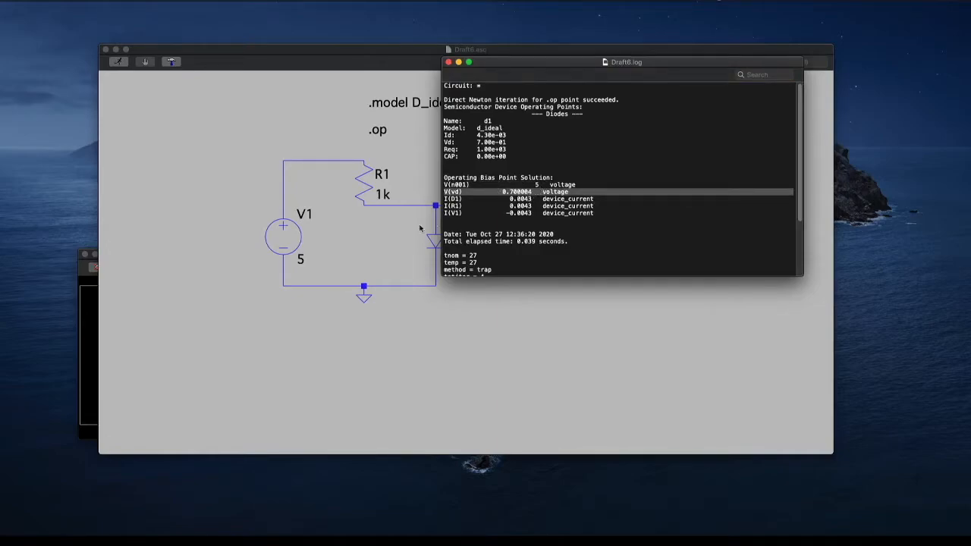
pyautogui.moveTo(519, 68); pyautogui.dragTo(560, 81)
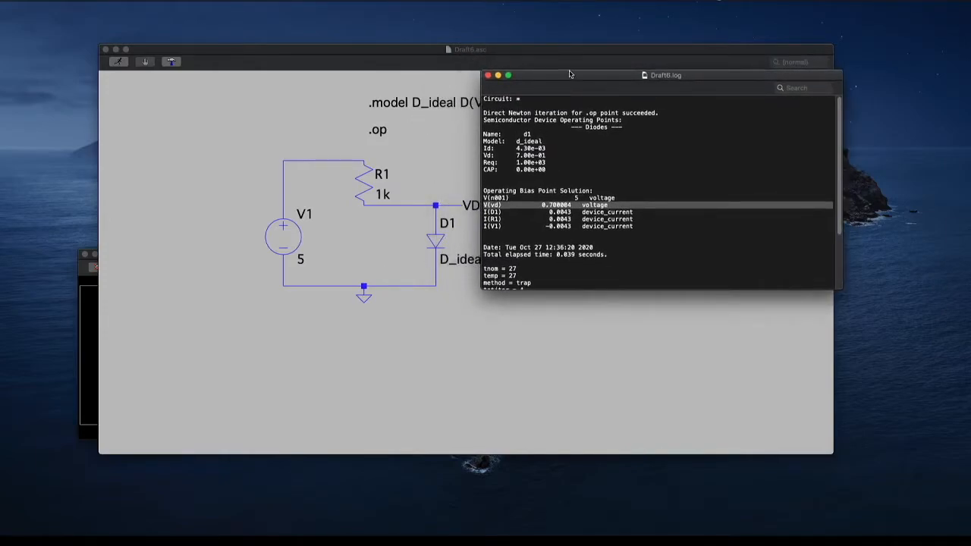
pyautogui.moveTo(571, 76); pyautogui.dragTo(584, 125)
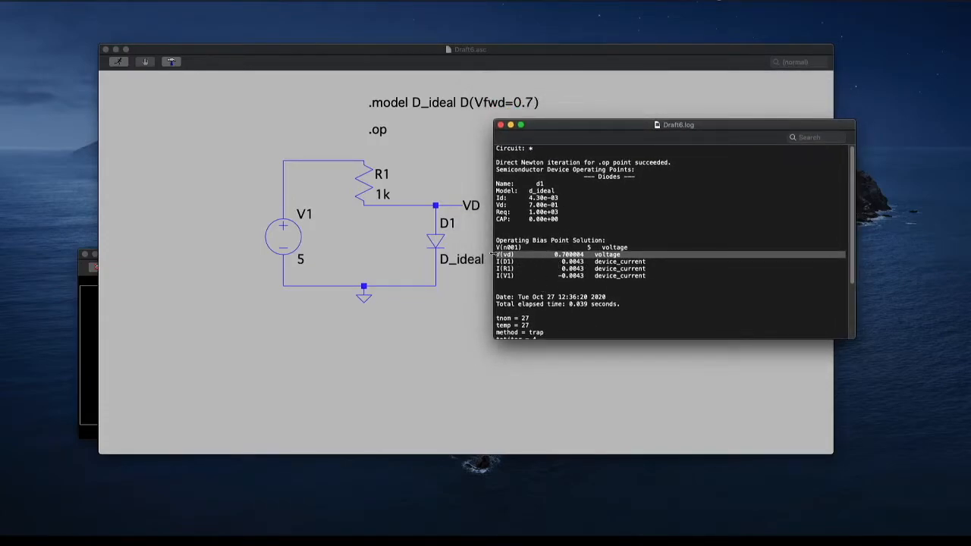
pyautogui.click(583, 262)
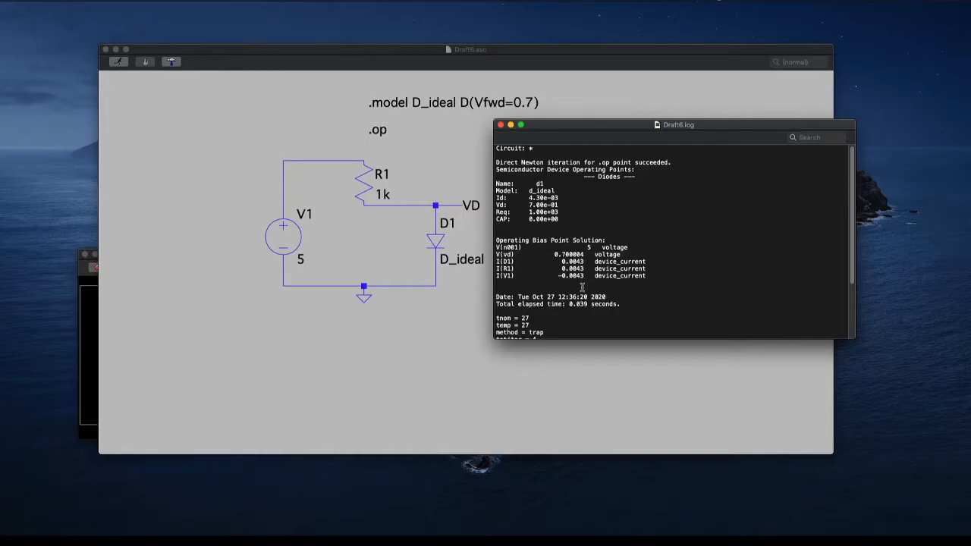
# Review the remaining simulation log from the bias point solution to the solver details, and close the log
pyautogui.scroll(-3, 582, 292)
pyautogui.scroll(-3, 582, 291)
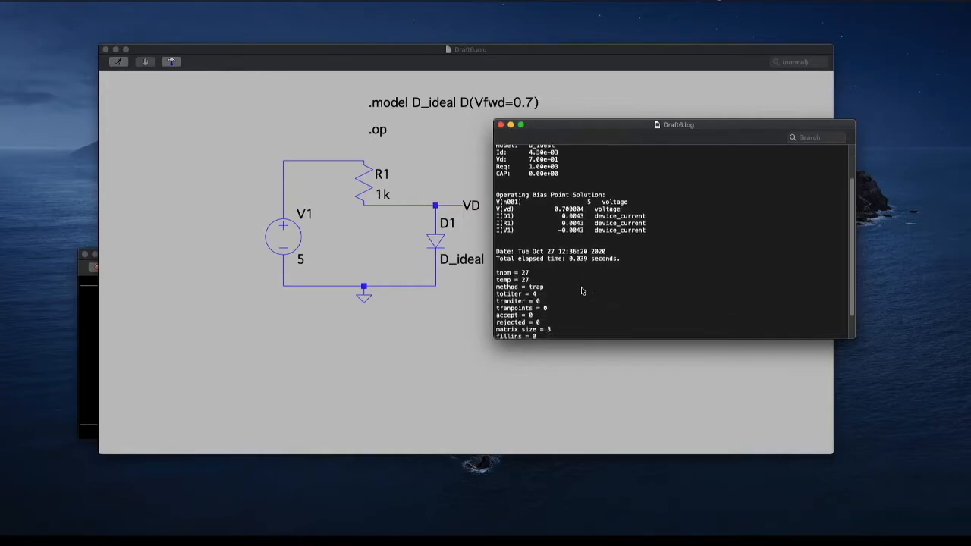
pyautogui.scroll(-1, 583, 292)
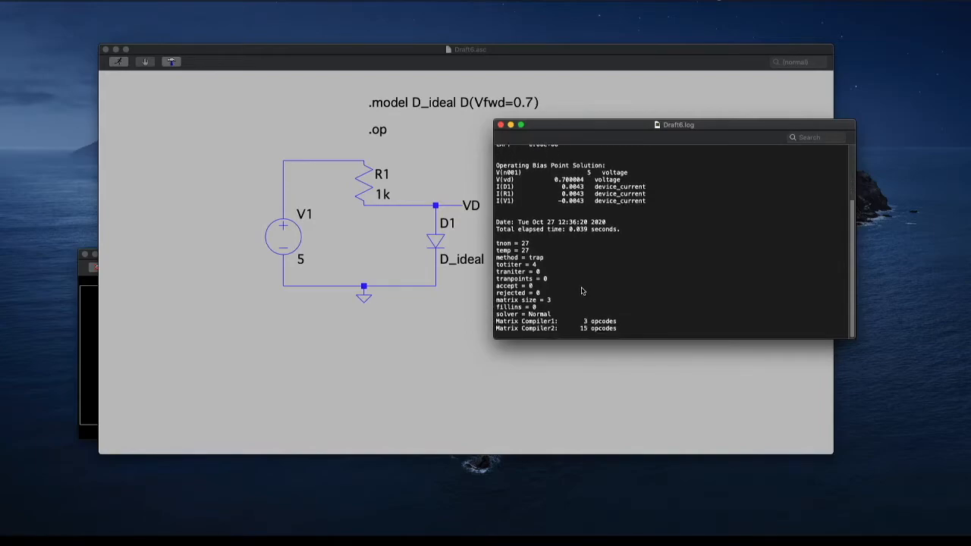
pyautogui.scroll(3, 583, 291)
pyautogui.scroll(1, 583, 292)
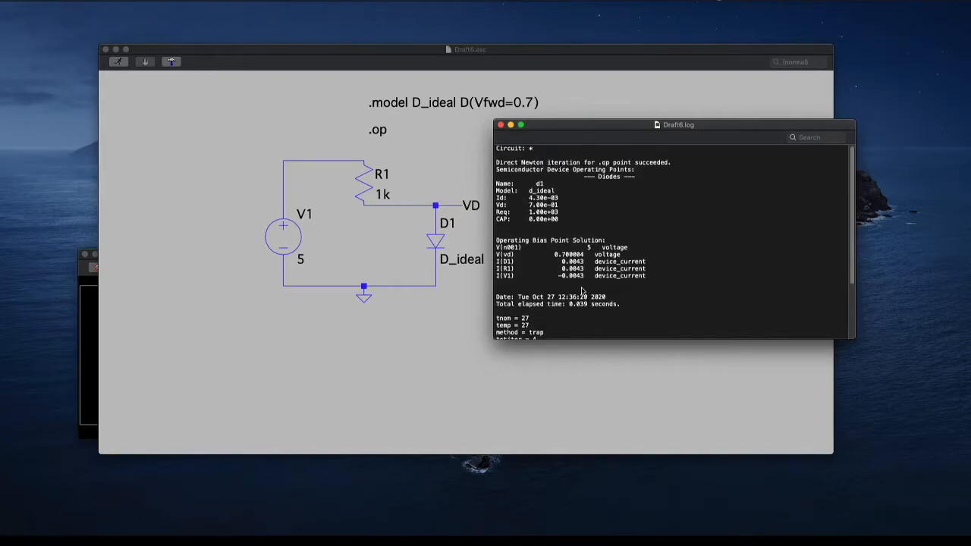
pyautogui.scroll(-4, 582, 291)
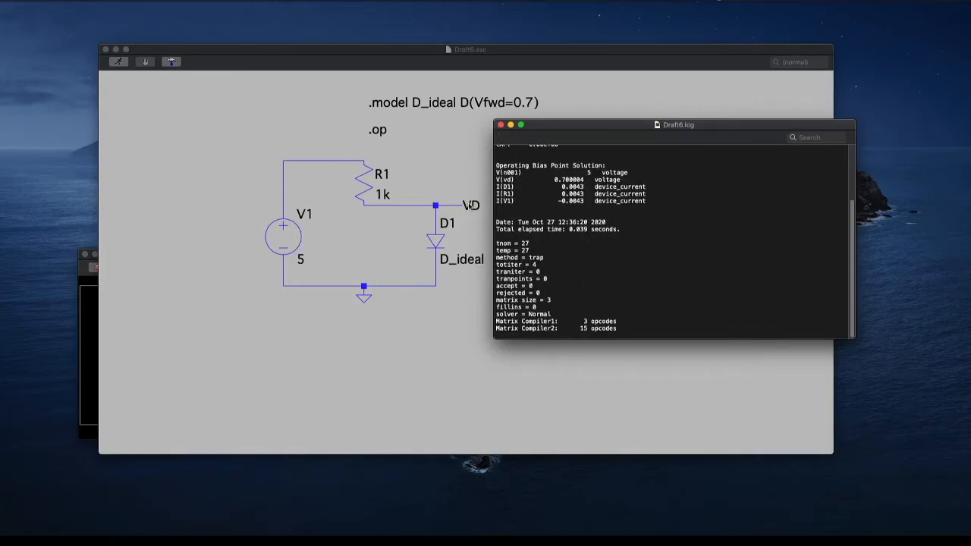
pyautogui.click(500, 125)
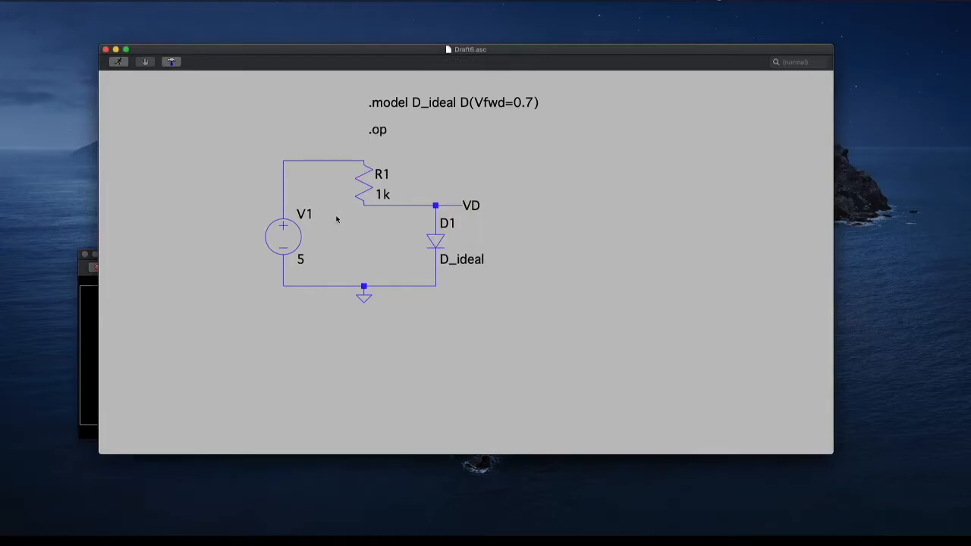
# Set the value of voltage source V1 to 1
pyautogui.rightClick(302, 266)
pyautogui.write('0')
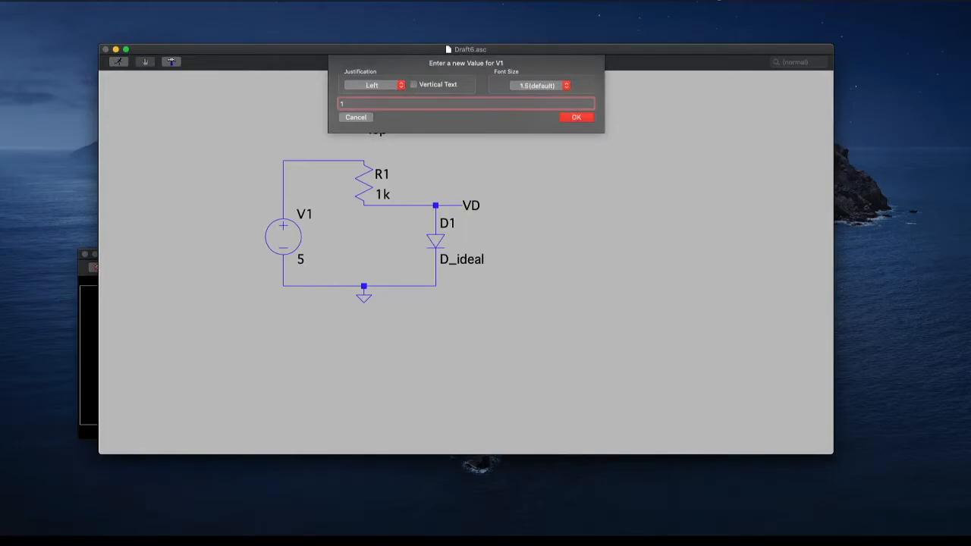
pyautogui.click(571, 118)
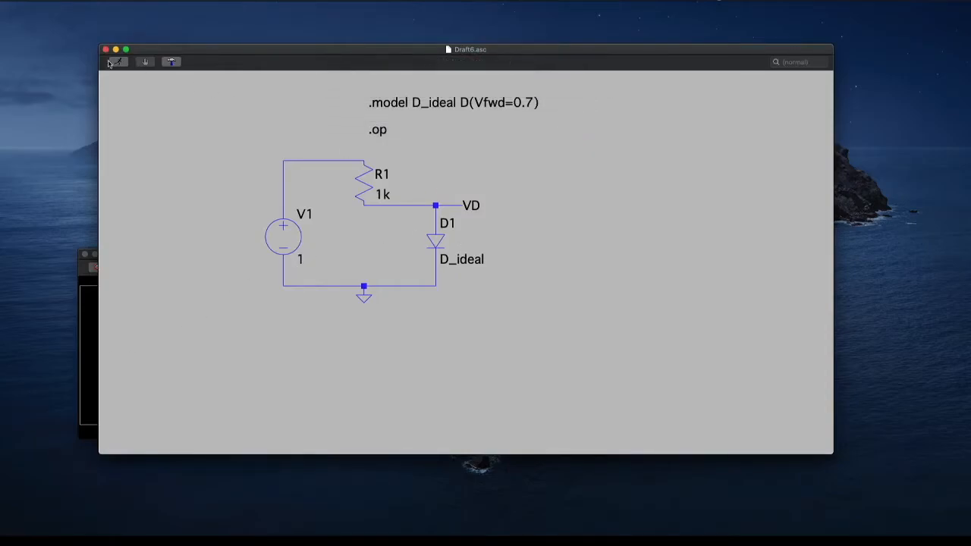
# Rerun the operating point simulation with the changed source voltage and open the SPICE error log
pyautogui.hotkey('ctrl', 'Up')
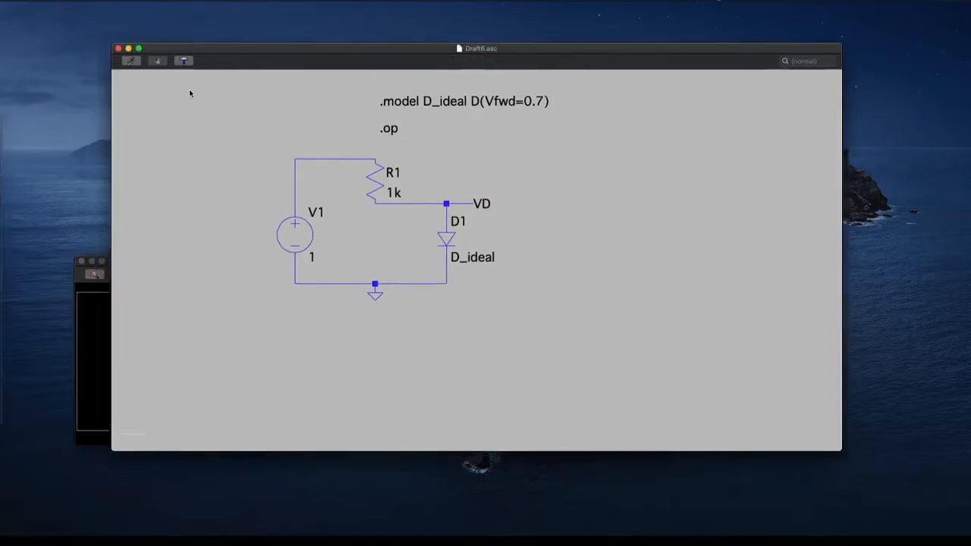
pyautogui.click(399, 189)
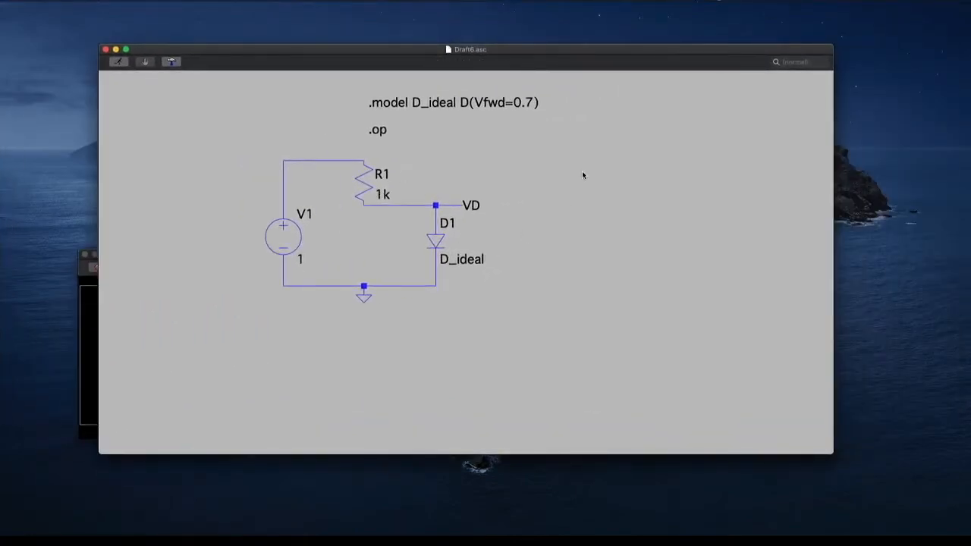
pyautogui.rightClick(516, 155)
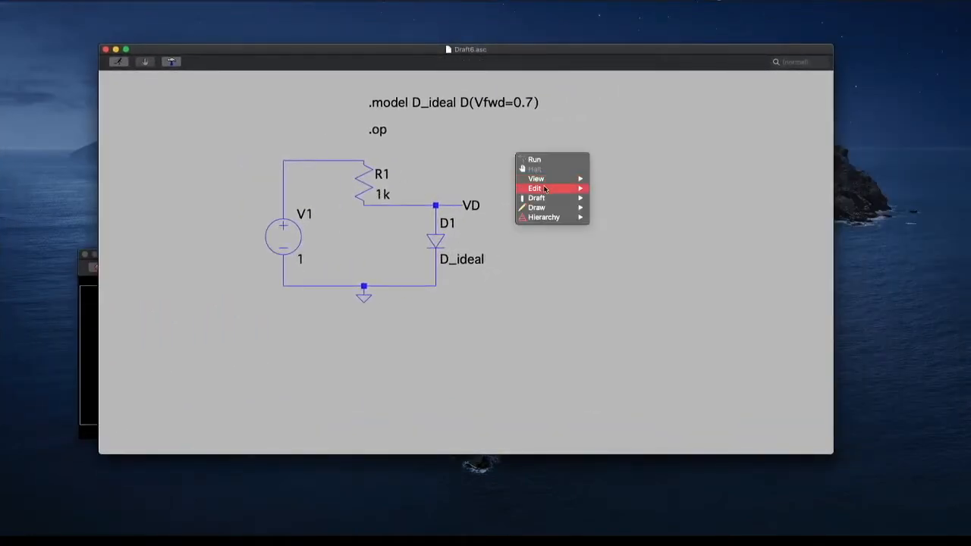
pyautogui.moveTo(542, 179)
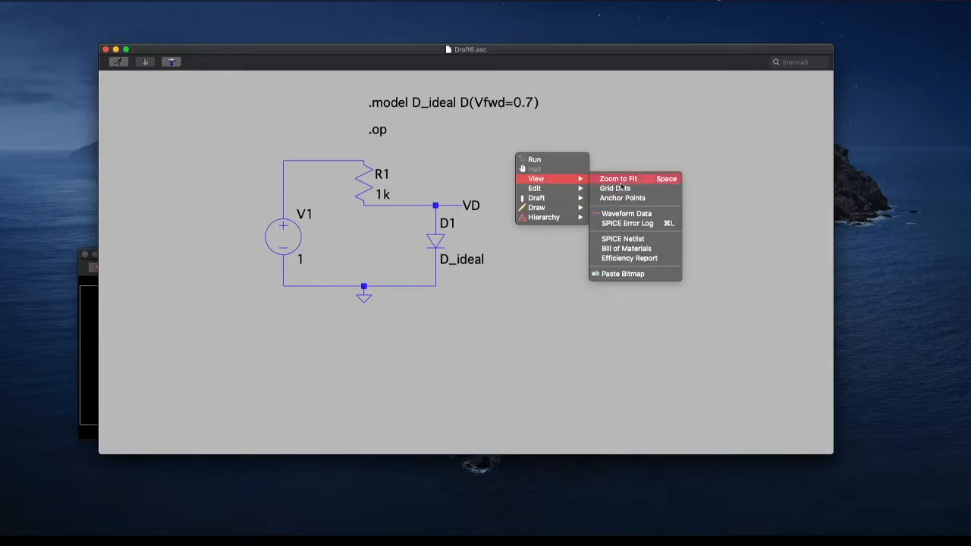
pyautogui.click(628, 224)
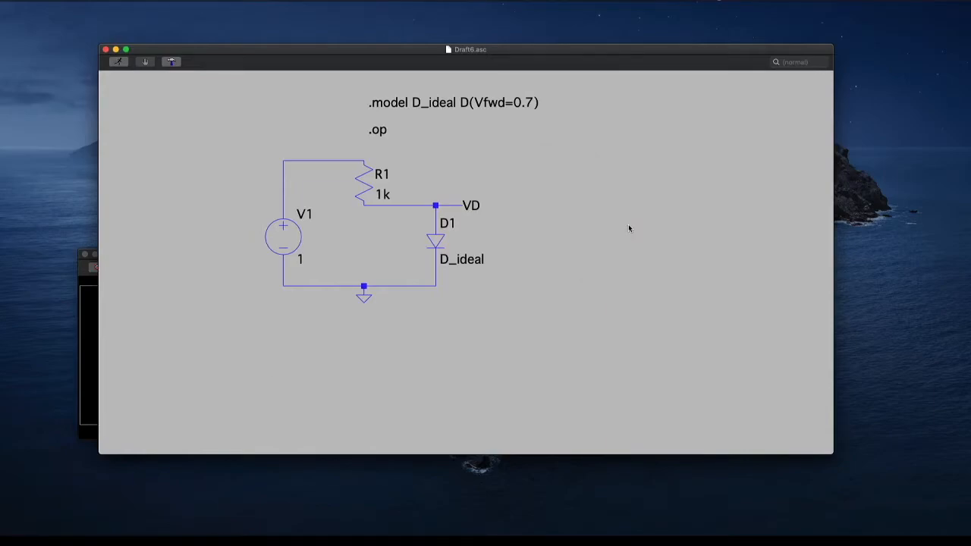
# Move the log clear of the voltage source, examine the bias point voltages and currents, rerun the simulation and close the log
pyautogui.moveTo(354, 266); pyautogui.dragTo(711, 59)
pyautogui.scroll(-5, 681, 170)
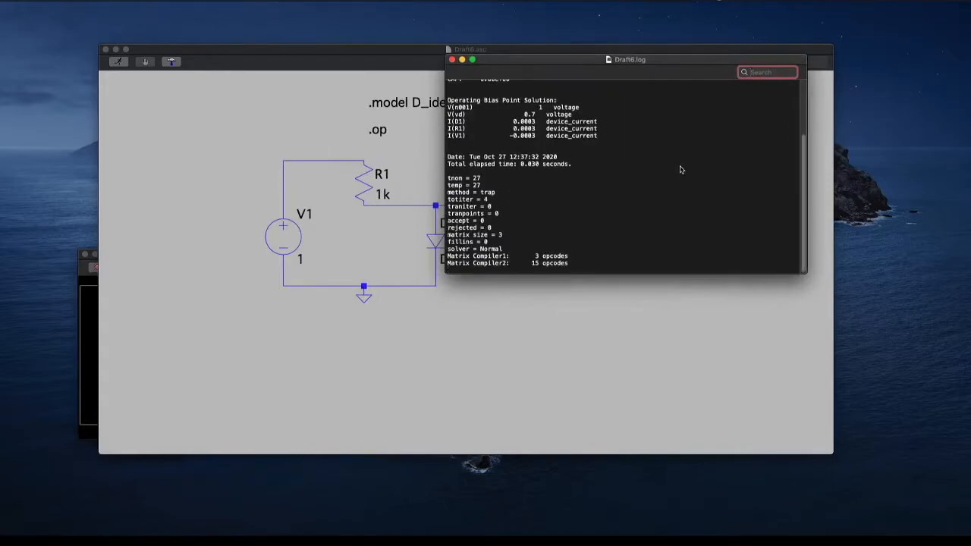
pyautogui.scroll(3, 681, 170)
pyautogui.scroll(-3, 681, 170)
pyautogui.click(118, 64)
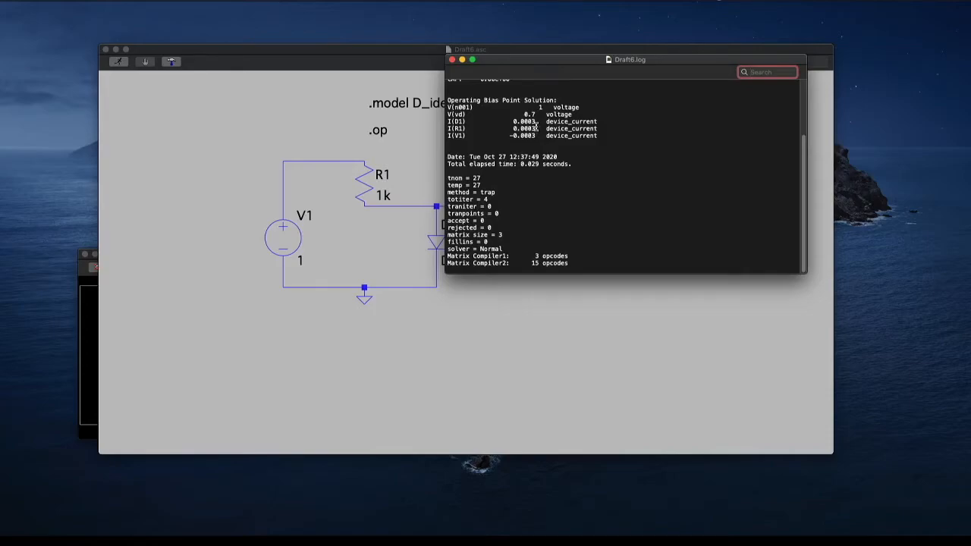
pyautogui.click(453, 60)
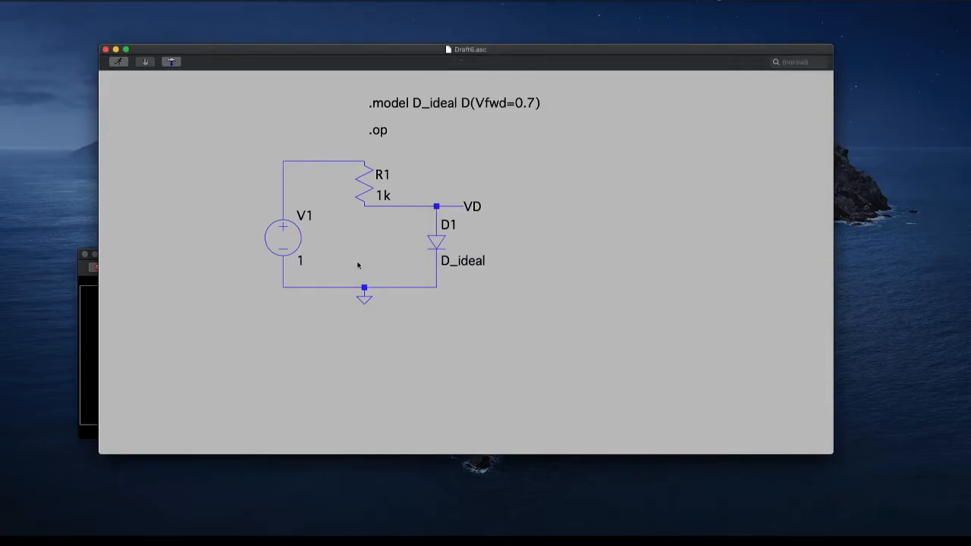
# Set the value of voltage source V1 to 0.5
pyautogui.rightClick(302, 262)
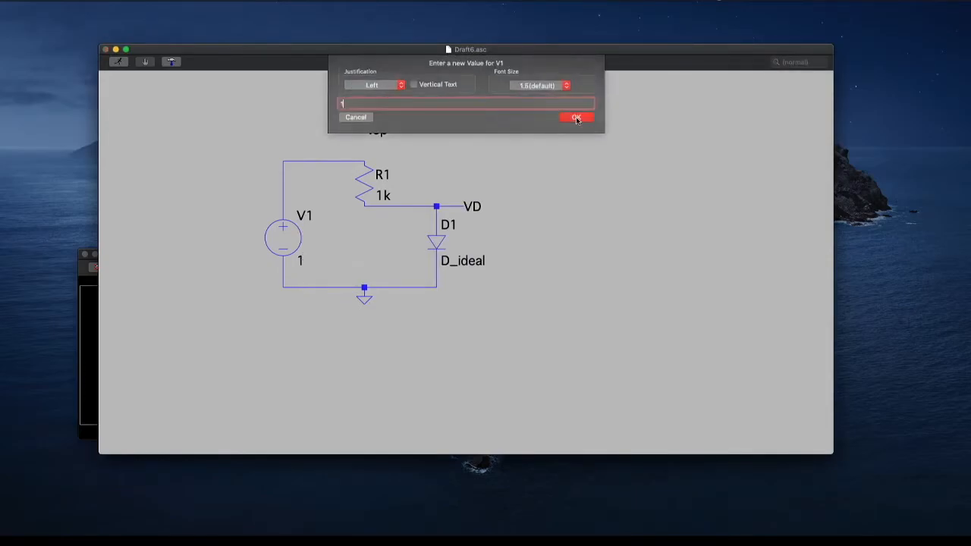
pyautogui.press('BackSpace')
pyautogui.press('Return')
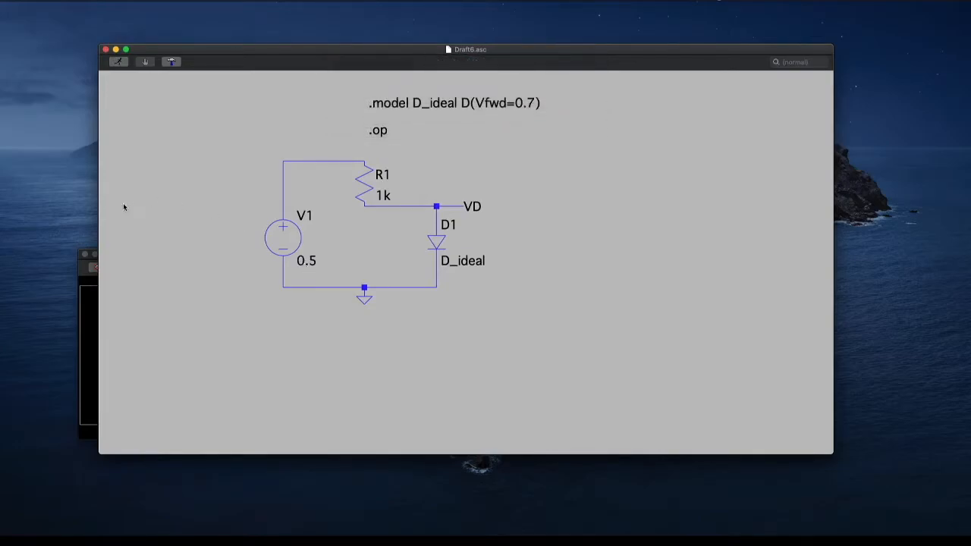
# Rerun the simulation, examine the diode voltage and current in the SPICE error log beside the schematic, and close the log
pyautogui.rightClick(507, 139)
pyautogui.moveTo(527, 183)
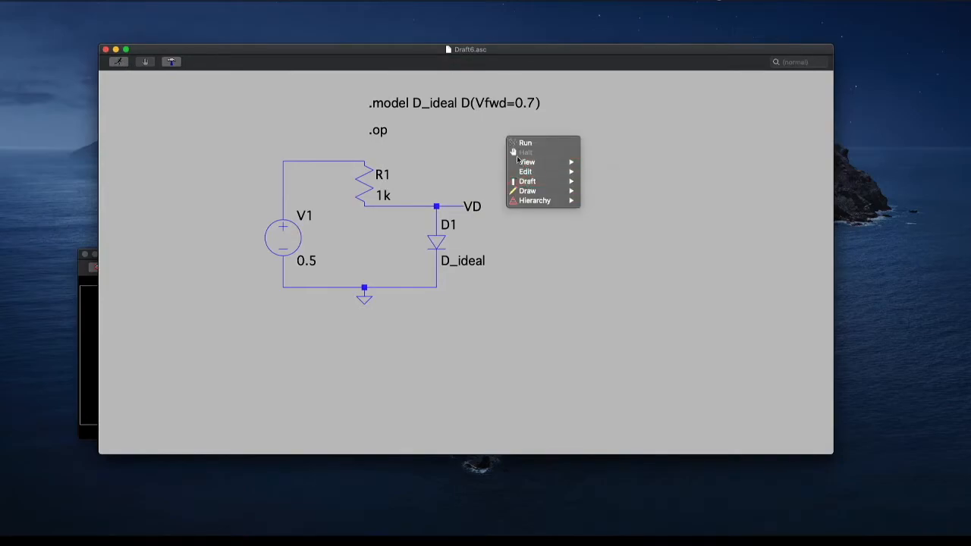
pyautogui.moveTo(531, 162)
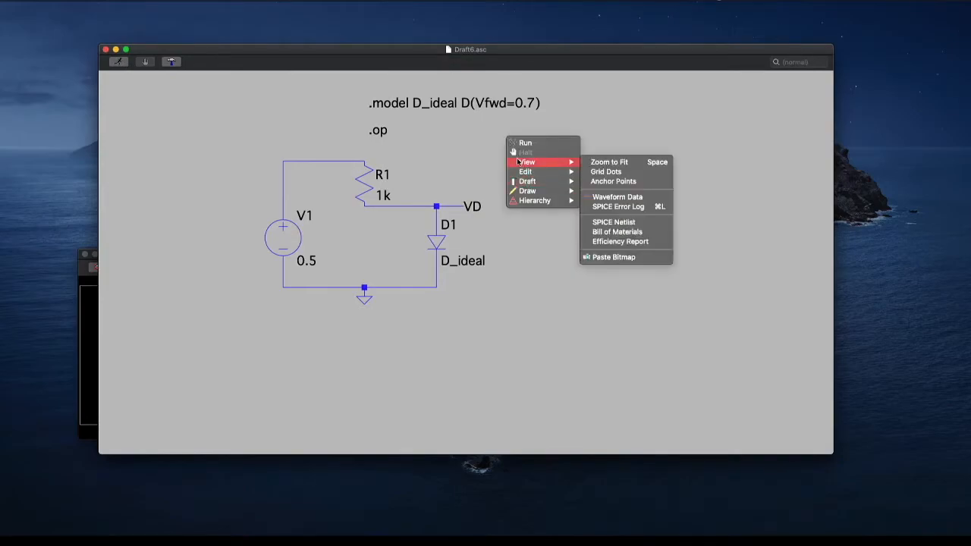
pyautogui.click(635, 209)
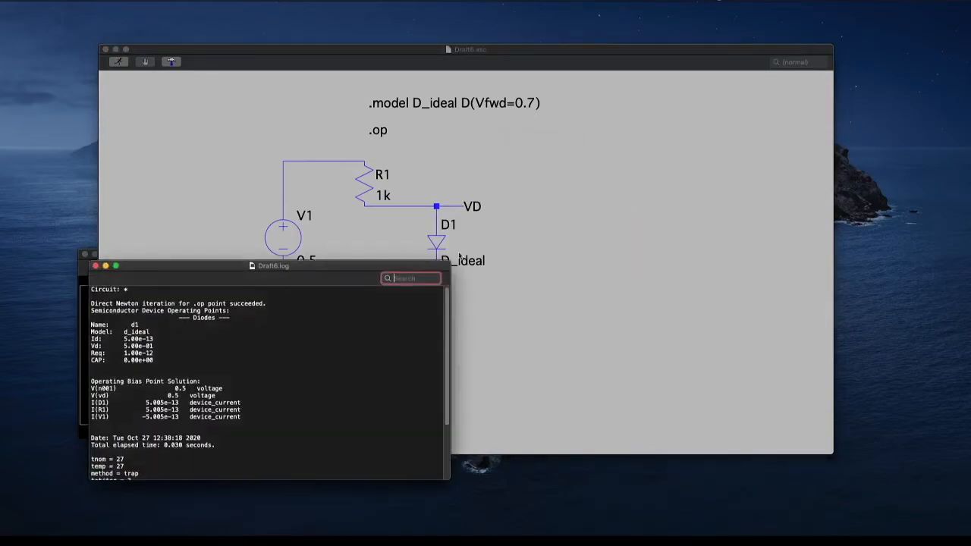
pyautogui.moveTo(329, 266); pyautogui.dragTo(715, 91)
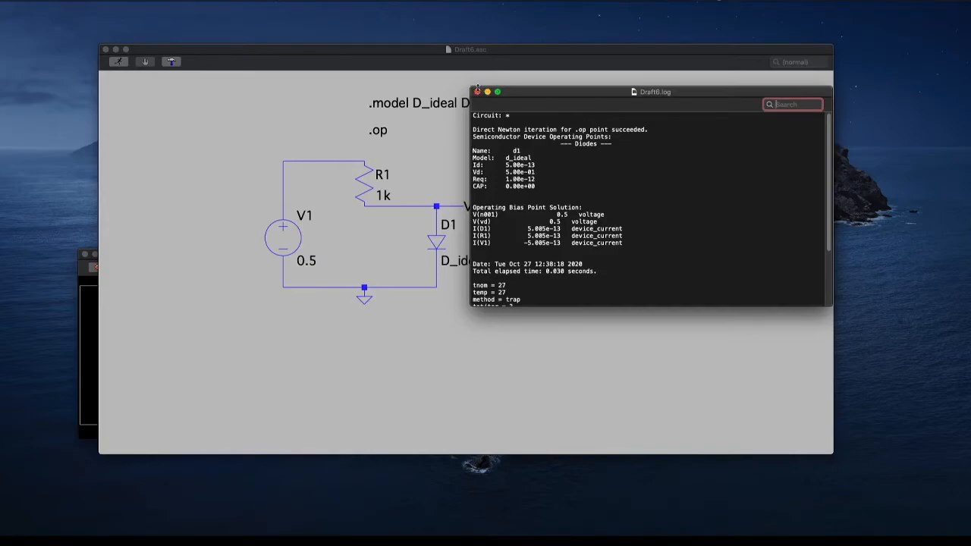
pyautogui.click(478, 92)
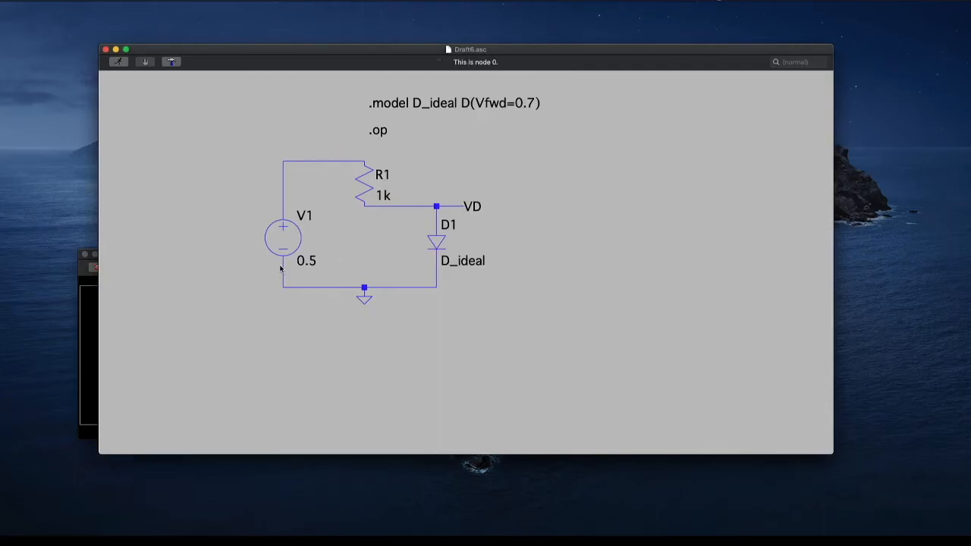
# Replace the .op directive with the DC sweep directive ".dc V1 0.01 10 0.01"
pyautogui.rightClick(384, 132)
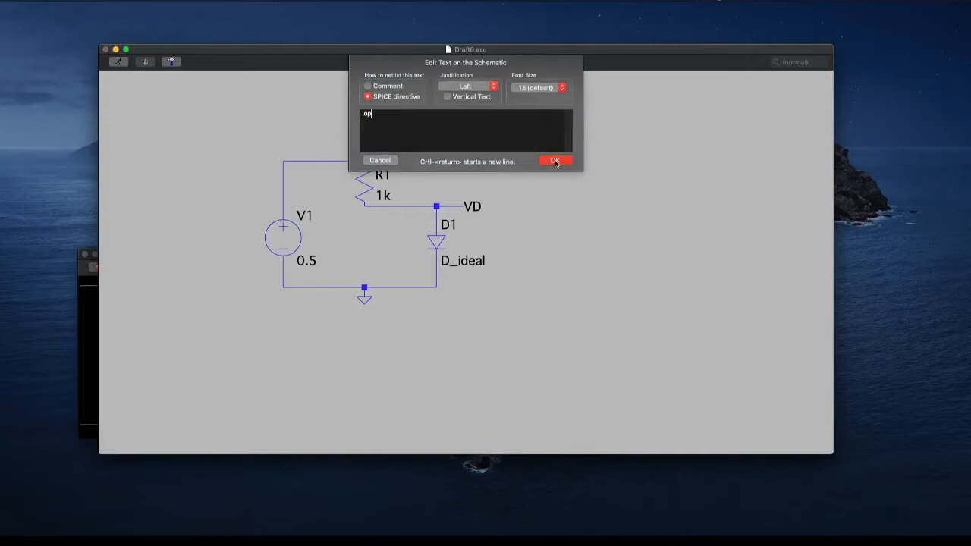
pyautogui.press('BackSpace')
pyautogui.press('BackSpace')
pyautogui.press('BackSpace')
pyautogui.write('.dc')
pyautogui.write('01')
pyautogui.click(554, 162)
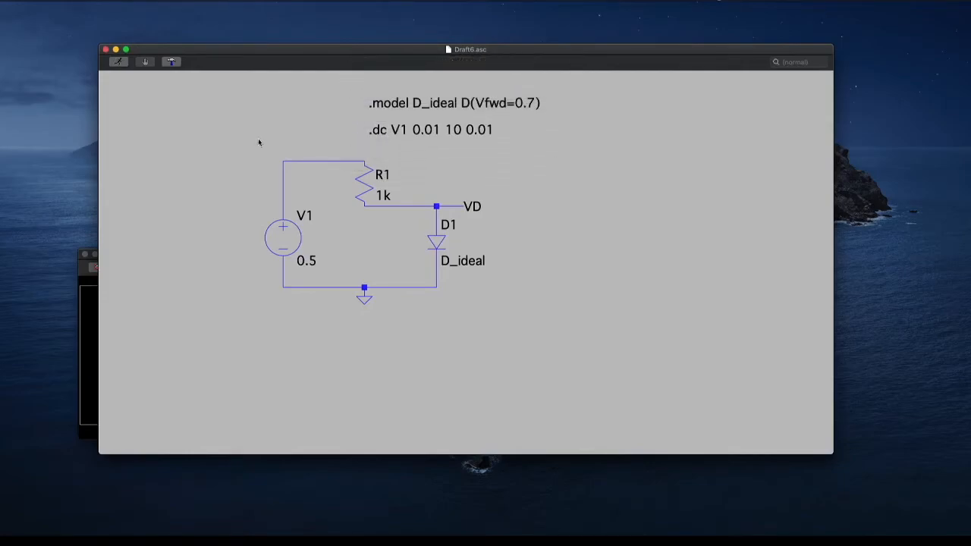
# Run the DC sweep and add the diode current I(D1) as a trace in the waveform plot
pyautogui.click(119, 62)
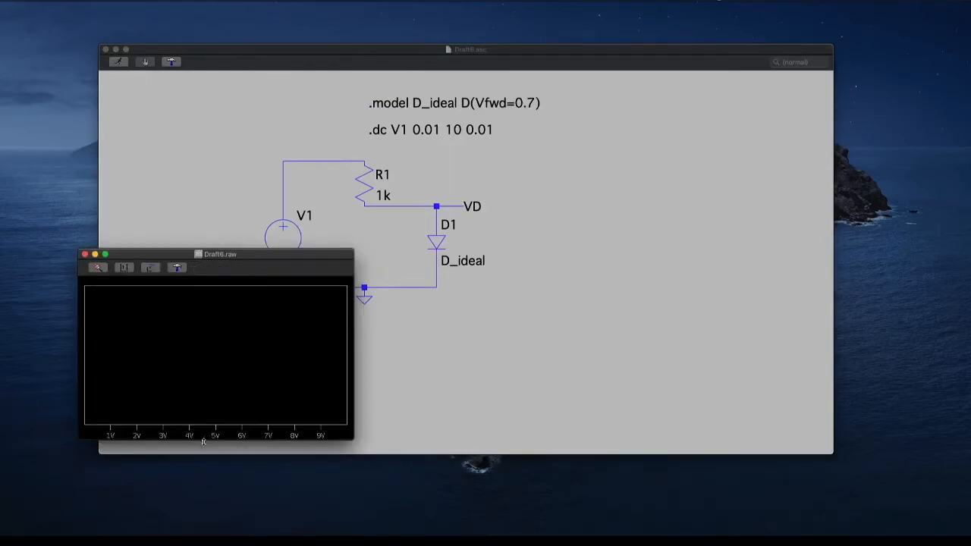
pyautogui.rightClick(216, 286)
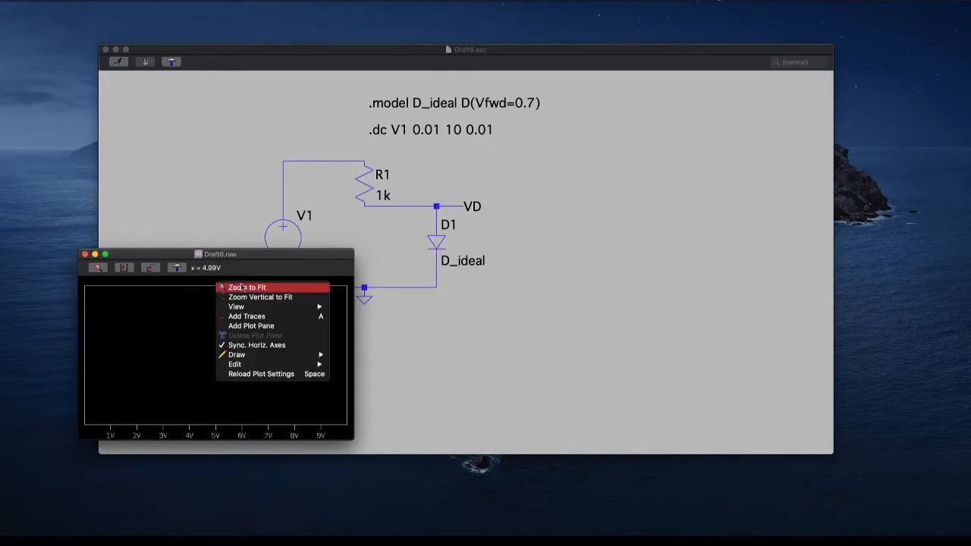
pyautogui.click(239, 317)
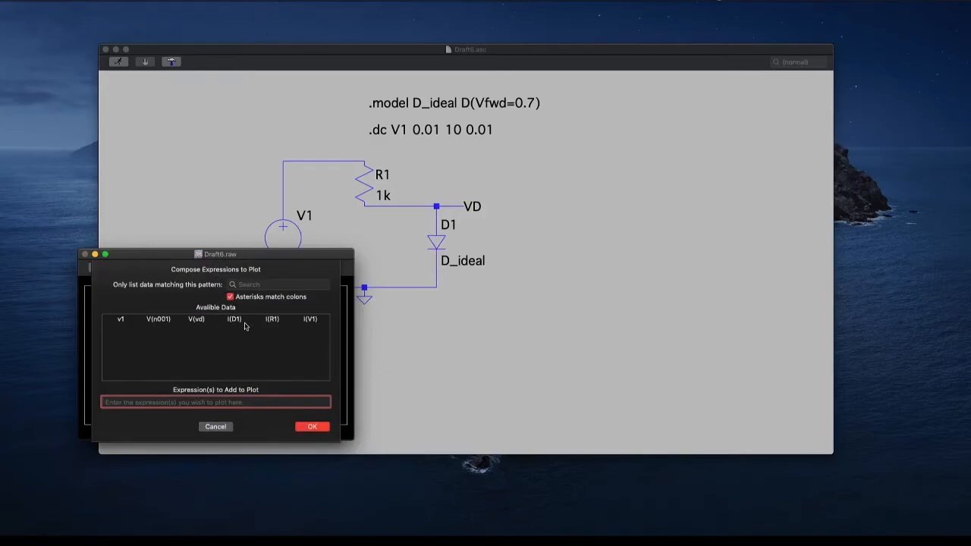
pyautogui.click(225, 324)
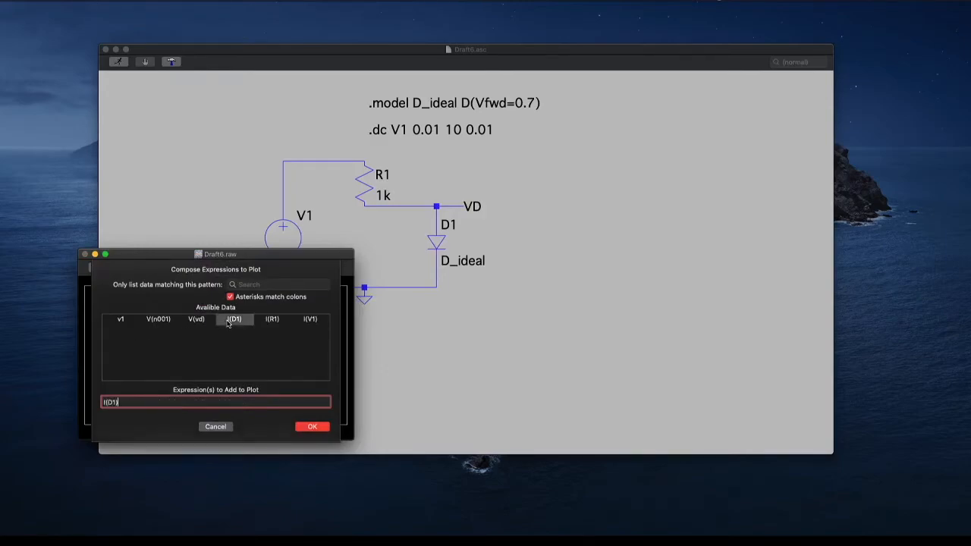
pyautogui.click(321, 429)
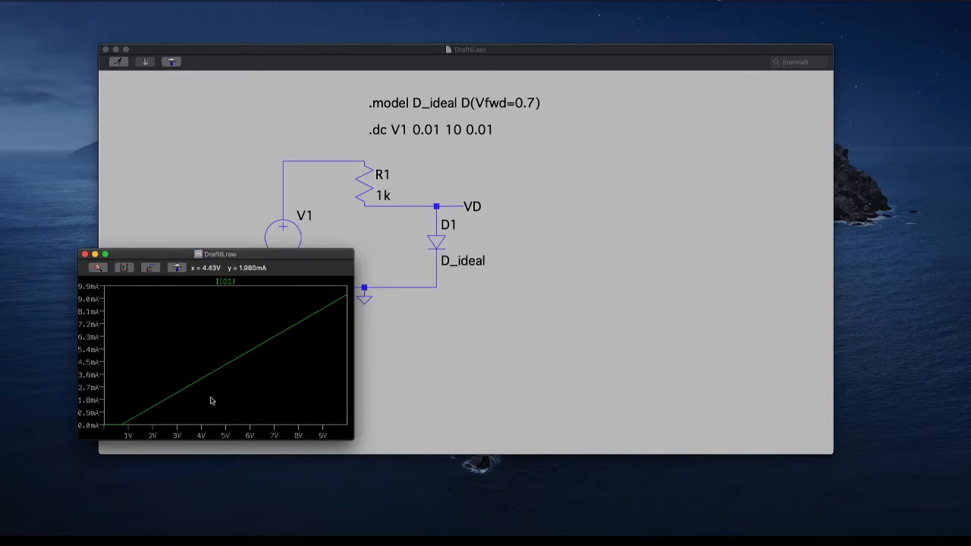
# Set the plotted quantity of the waveform plot's horizontal axis to V(VD)
pyautogui.rightClick(201, 435)
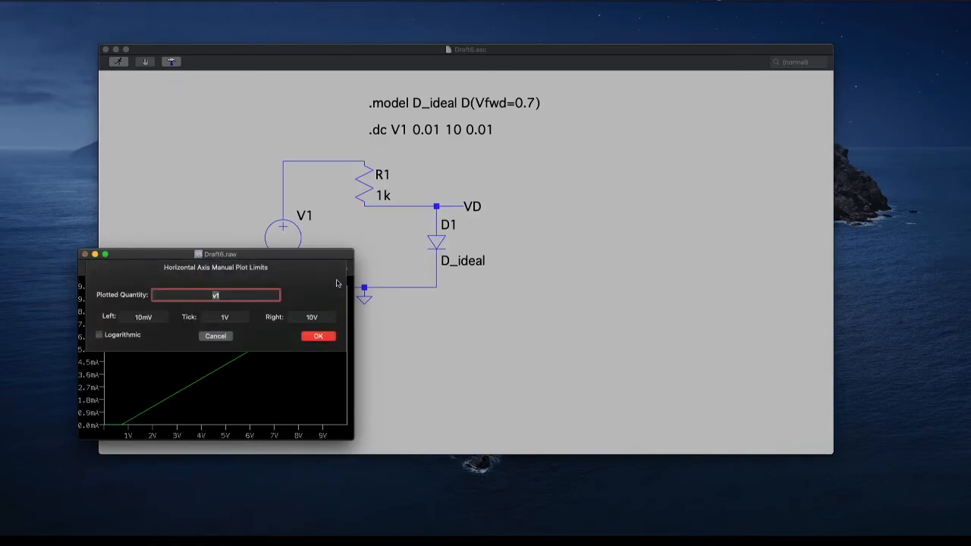
pyautogui.write('V(VD)')
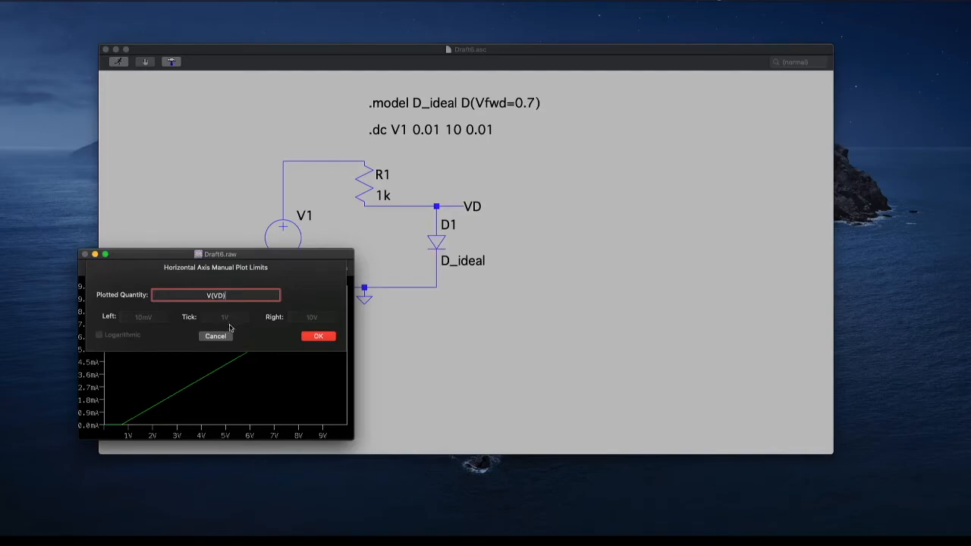
pyautogui.click(318, 336)
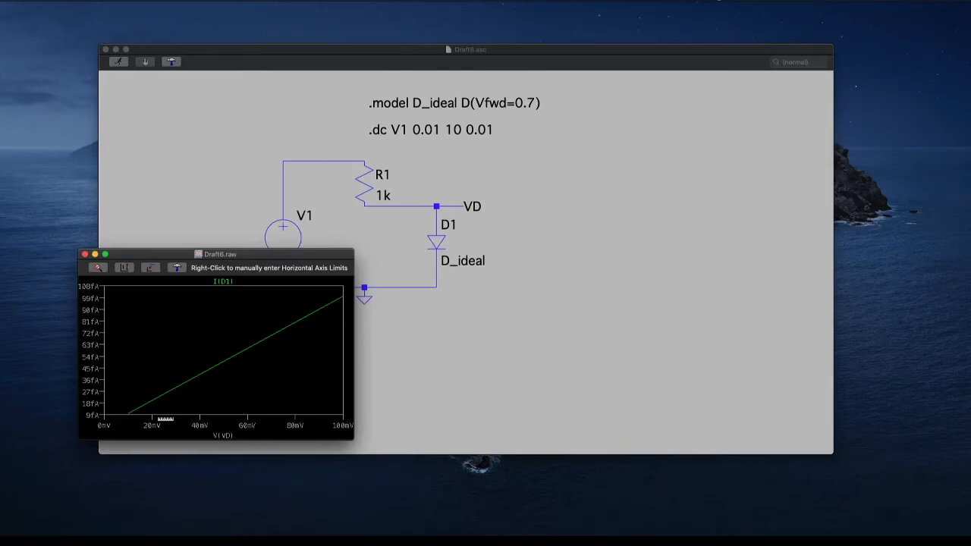
# Set the upper limit of the plot's horizontal axis to 1V
pyautogui.rightClick(164, 419)
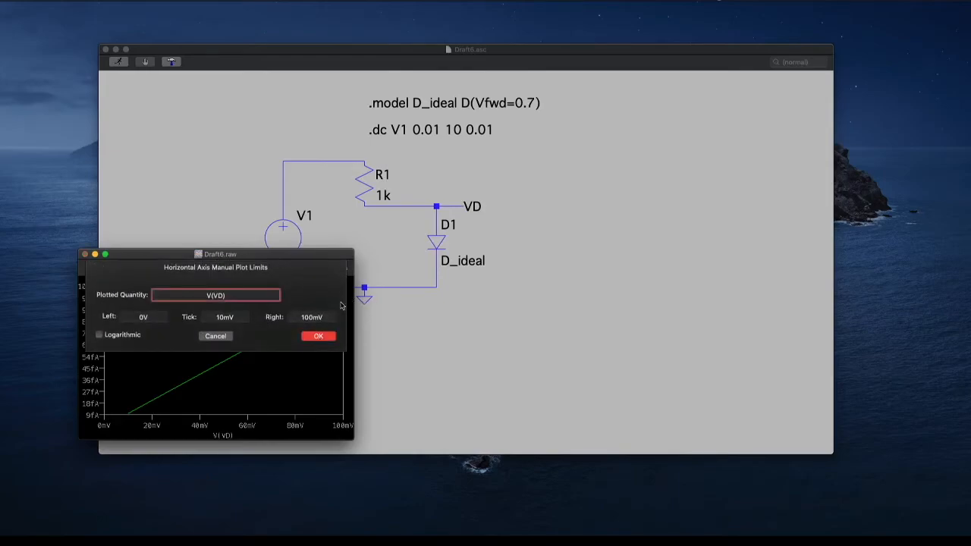
pyautogui.doubleClick(328, 317)
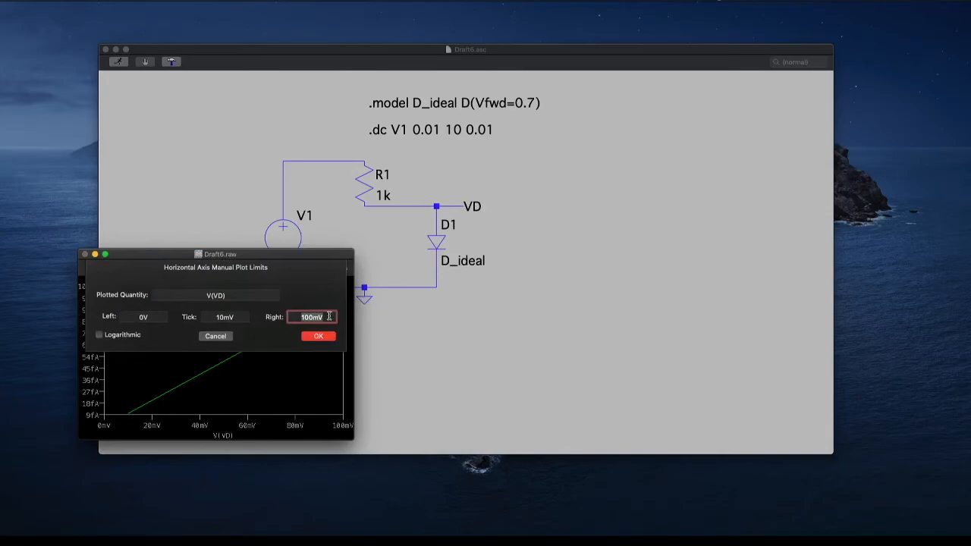
pyautogui.write('1V')
pyautogui.click(306, 341)
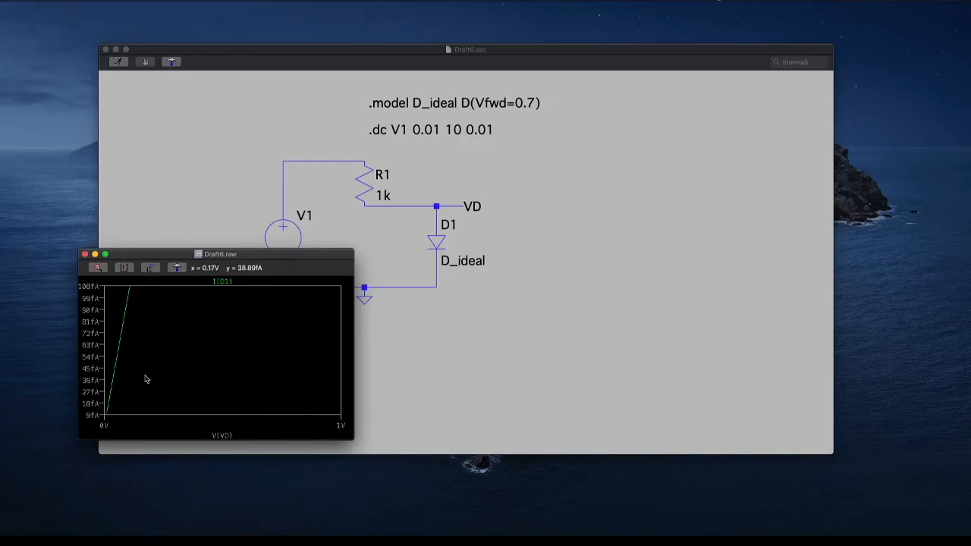
# Set the plot's vertical axis to a top limit of 1mA with a tick spacing of 0.1mA
pyautogui.rightClick(94, 387)
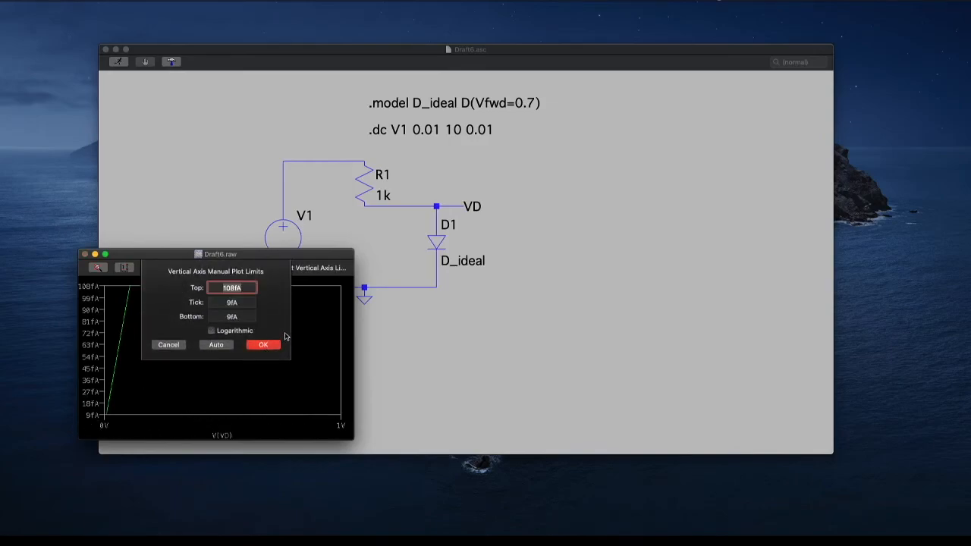
pyautogui.write('1mA')
pyautogui.press('Tab')
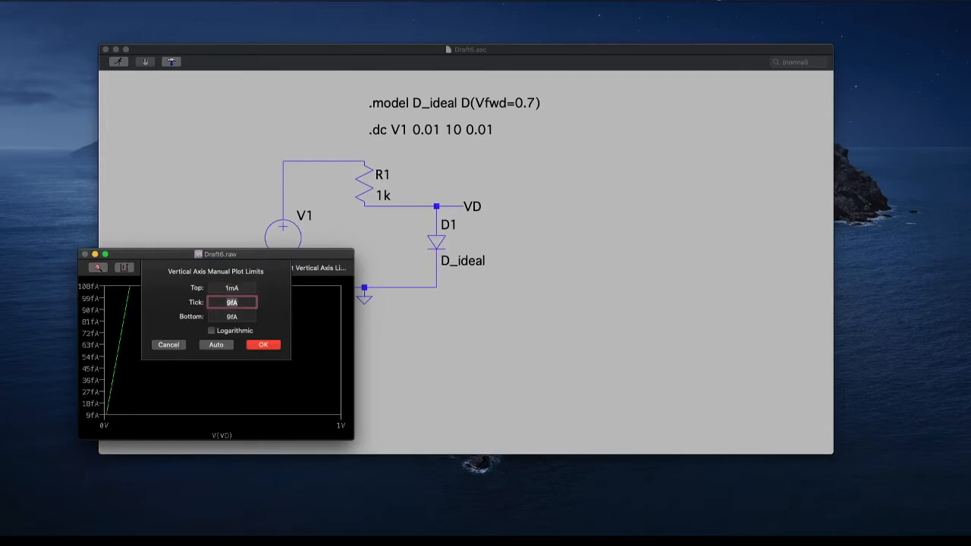
pyautogui.write('1')
pyautogui.write('.1mA')
pyautogui.press('Return')
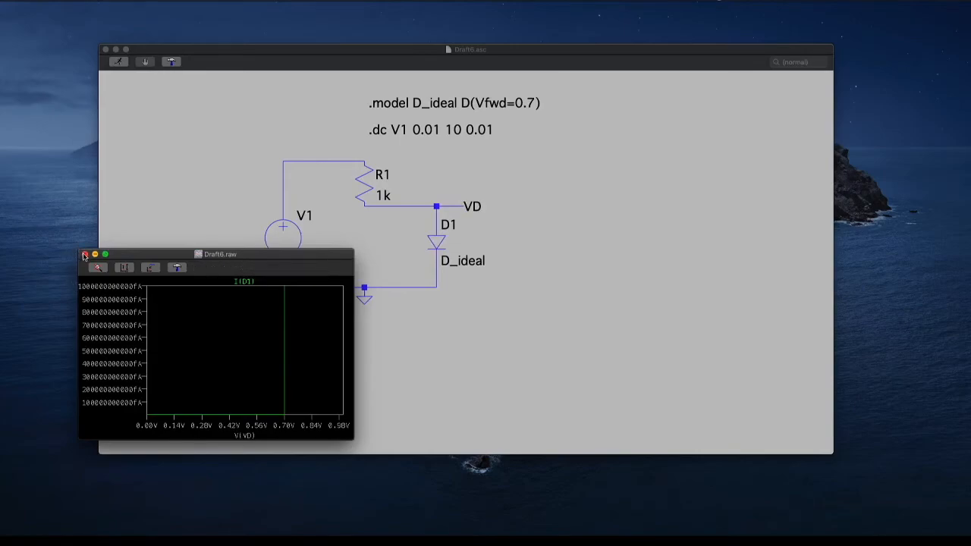
pyautogui.click(226, 222)
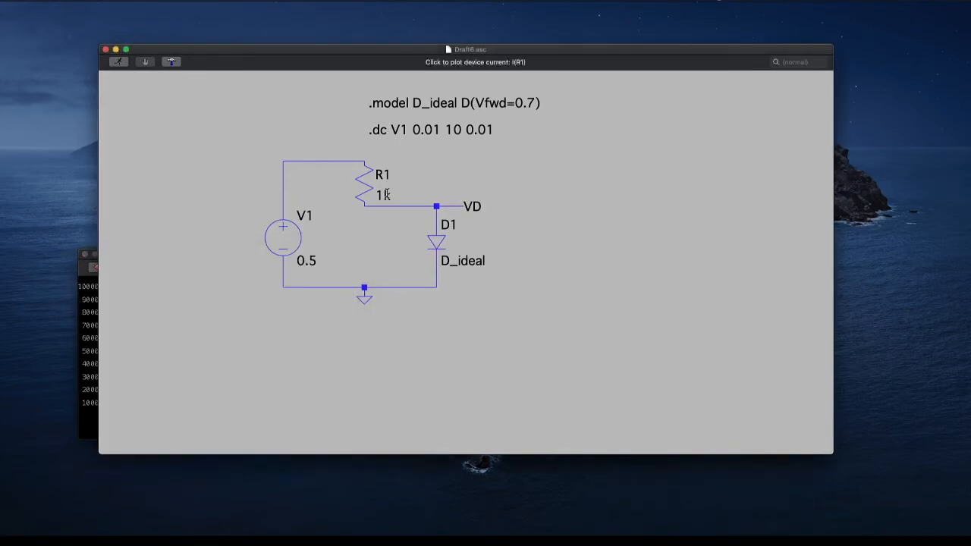
pyautogui.rightClick(463, 260)
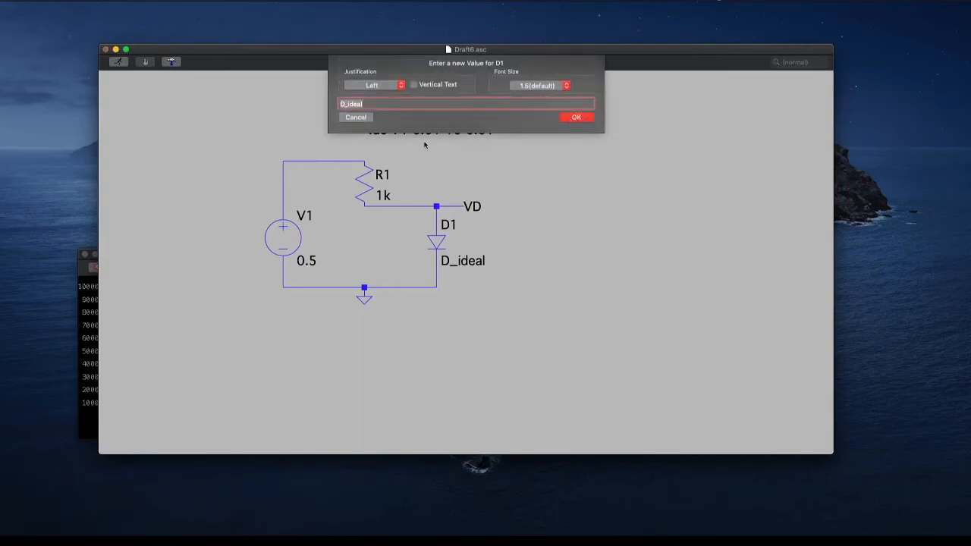
pyautogui.click(356, 117)
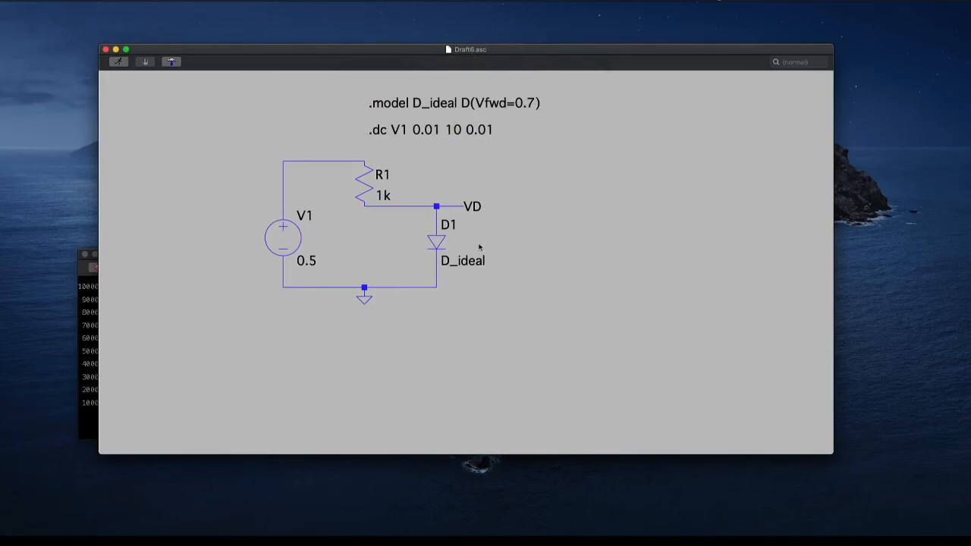
pyautogui.rightClick(448, 224)
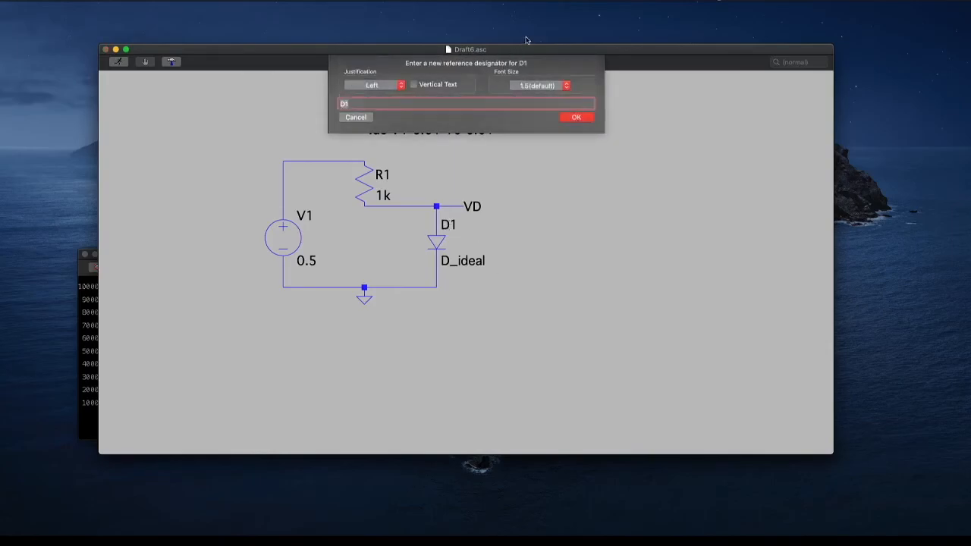
pyautogui.click(370, 117)
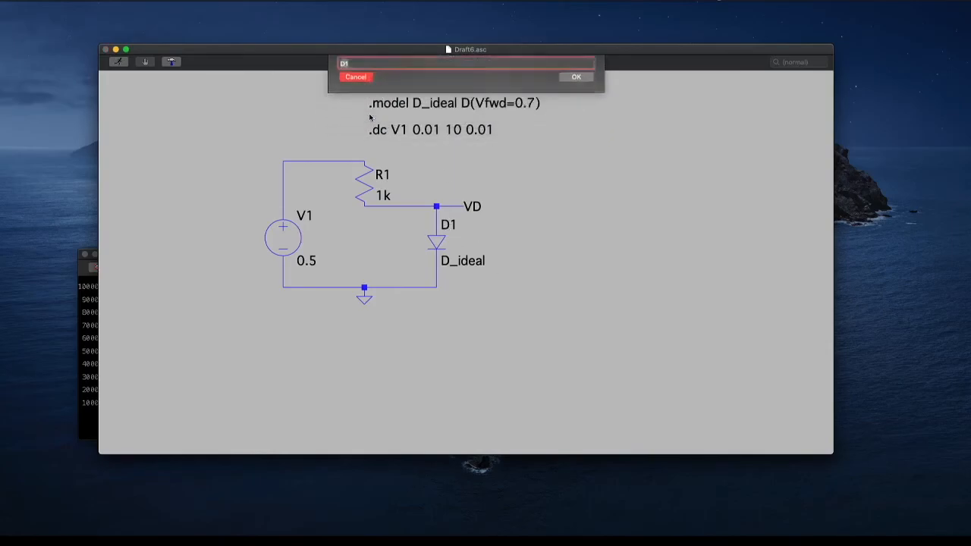
# Replace the ideal model of diode D1 with the OnSemi 1N914 from the diode database and rerun the DC sweep
pyautogui.rightClick(443, 242)
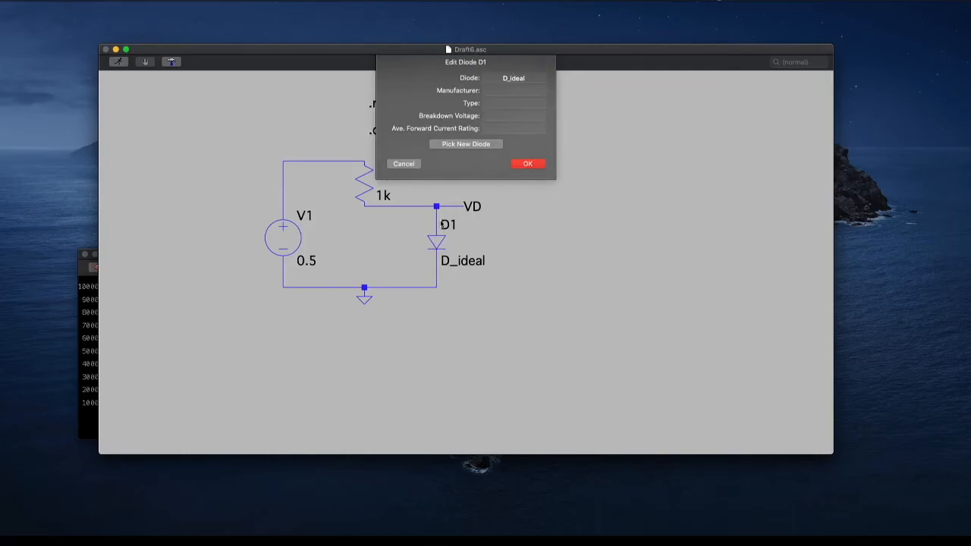
pyautogui.click(476, 146)
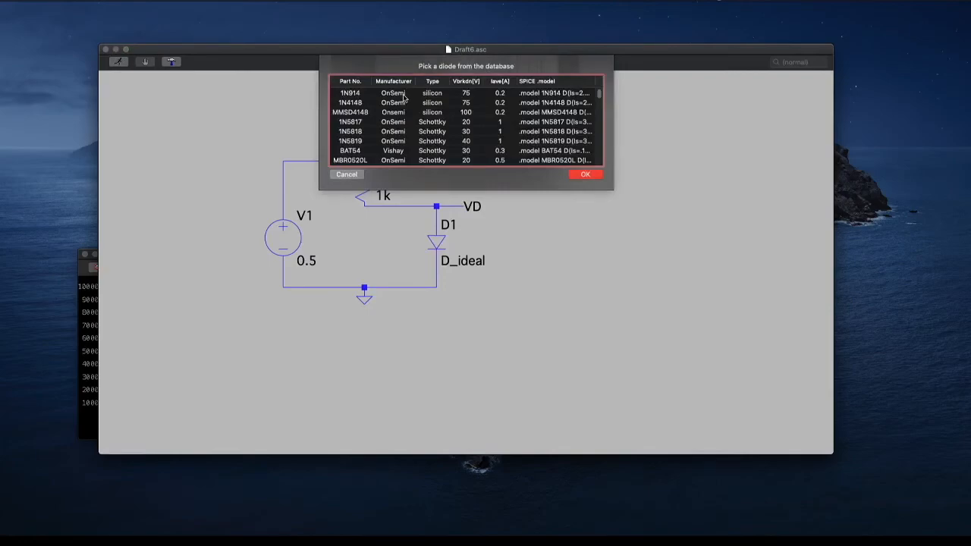
pyautogui.click(404, 93)
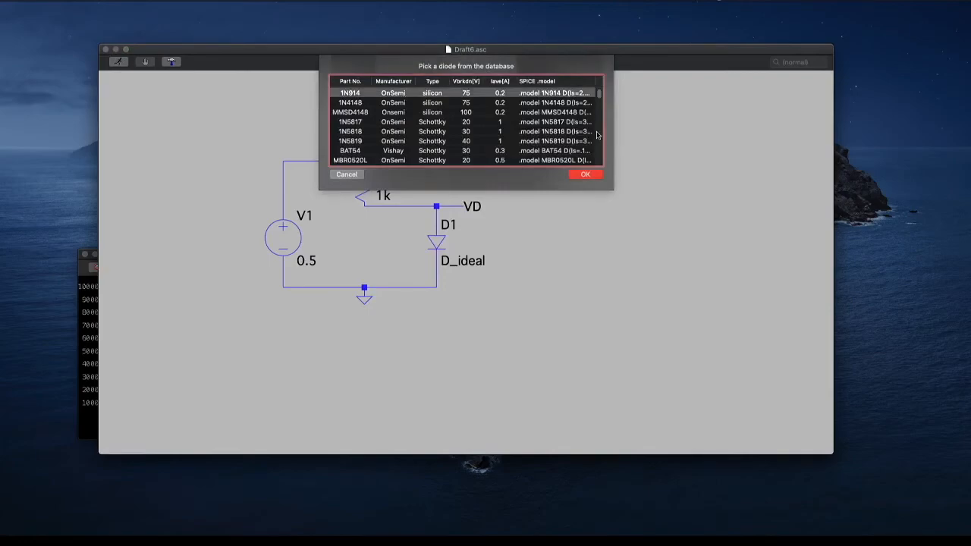
pyautogui.click(585, 176)
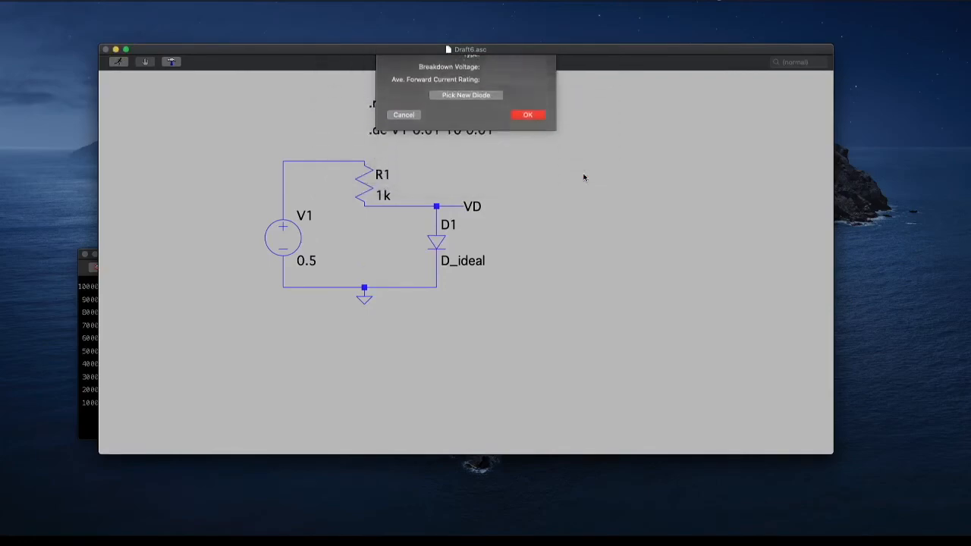
pyautogui.press('Return')
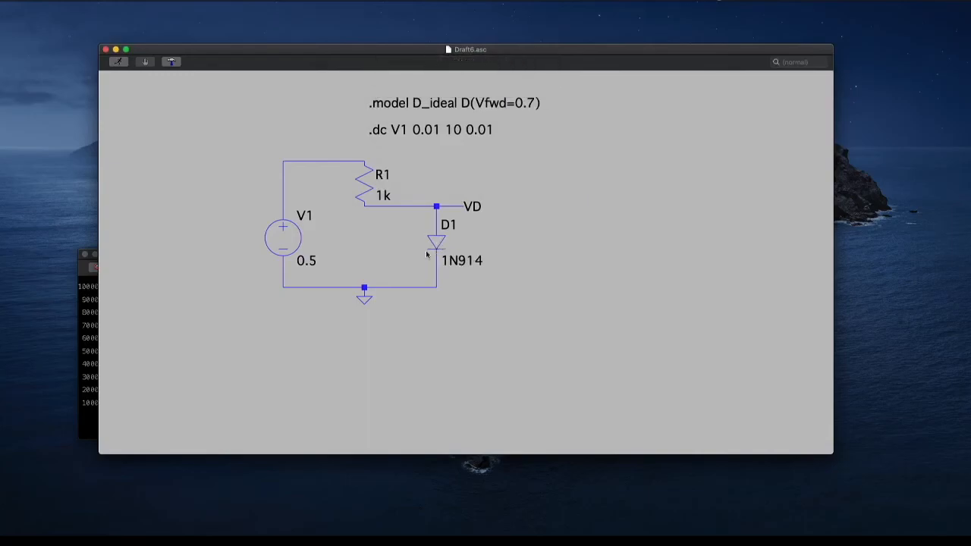
pyautogui.click(129, 64)
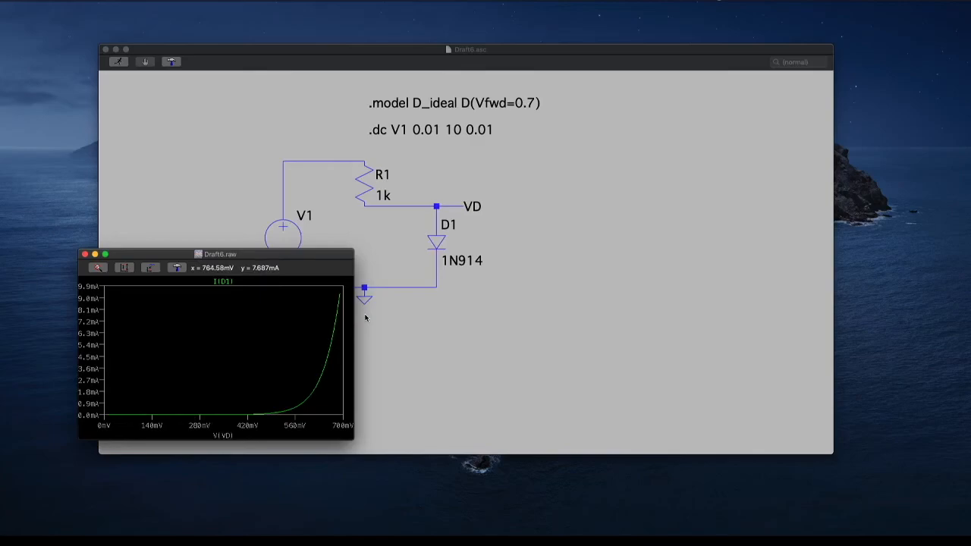
# Close the waveform plot and replace the DC sweep directive with ".op"
pyautogui.click(85, 254)
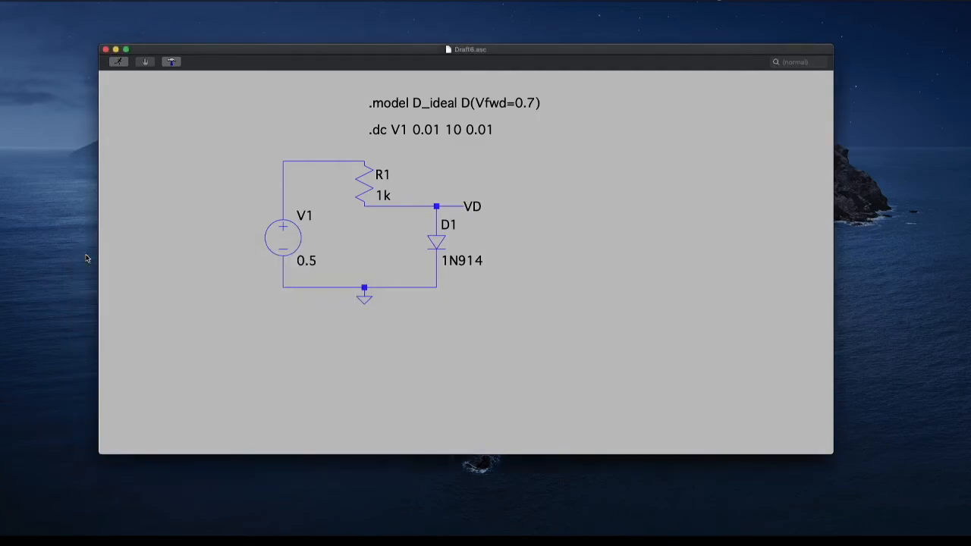
pyautogui.rightClick(390, 129)
pyautogui.press('BackSpace')
pyautogui.press('BackSpace')
pyautogui.press('BackSpace')
pyautogui.press('BackSpace')
pyautogui.press('BackSpace')
pyautogui.press('BackSpace')
pyautogui.press('BackSpace')
pyautogui.press('BackSpace')
pyautogui.press('BackSpace')
pyautogui.press('BackSpace')
pyautogui.press('BackSpace')
pyautogui.press('BackSpace')
pyautogui.press('BackSpace')
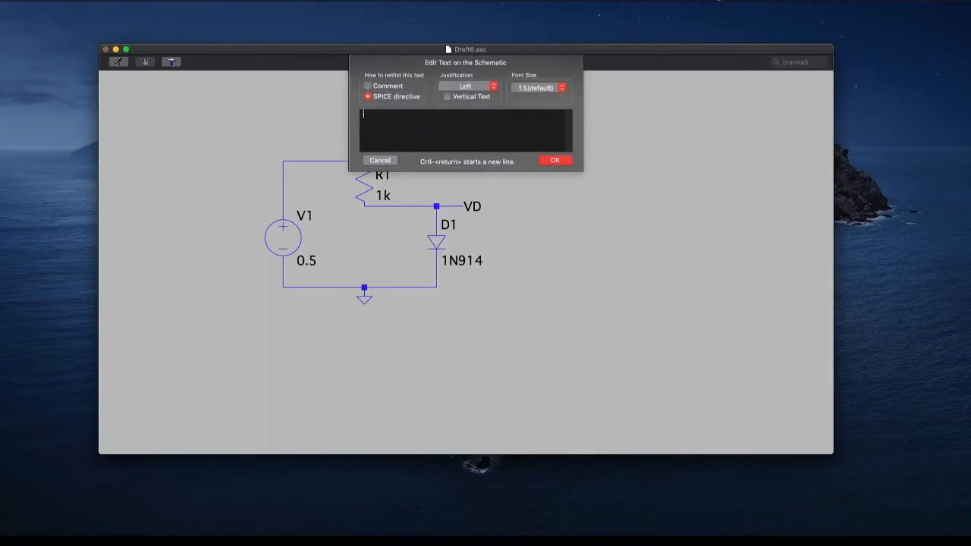
pyautogui.write('.op')
pyautogui.click(548, 161)
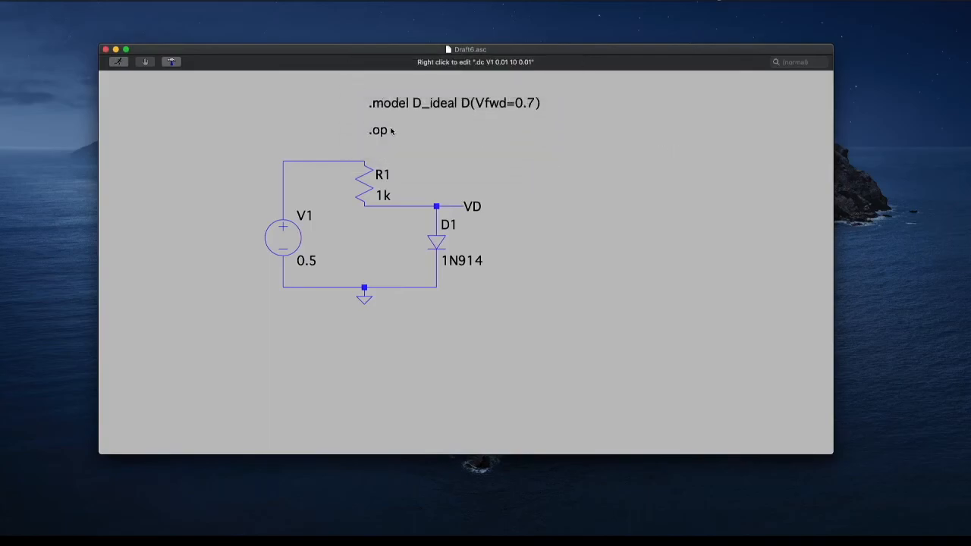
# Run the operating point simulation and examine the 1N914 diode's voltage and current in the SPICE error log, moved over the schematic
pyautogui.click(122, 62)
pyautogui.click(239, 128)
pyautogui.rightClick(239, 128)
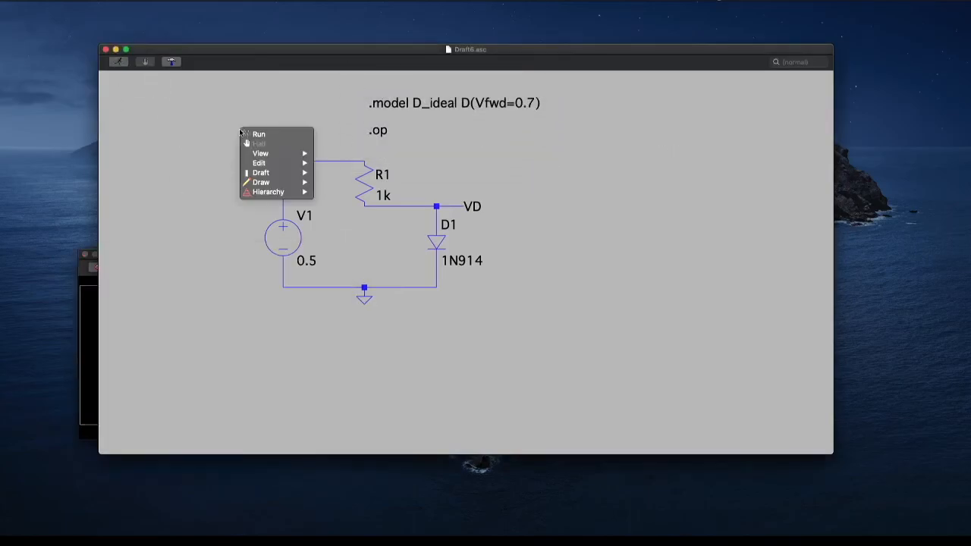
pyautogui.moveTo(260, 153)
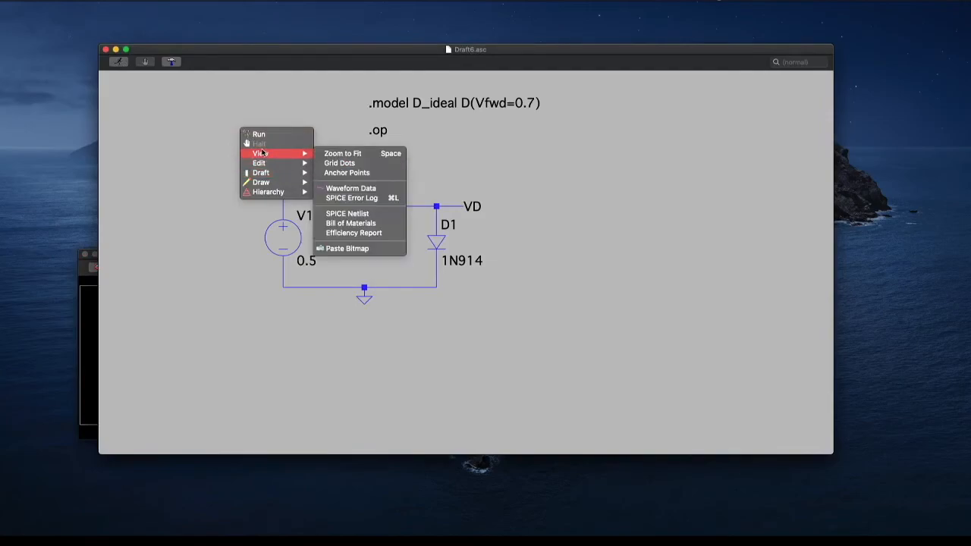
pyautogui.click(359, 199)
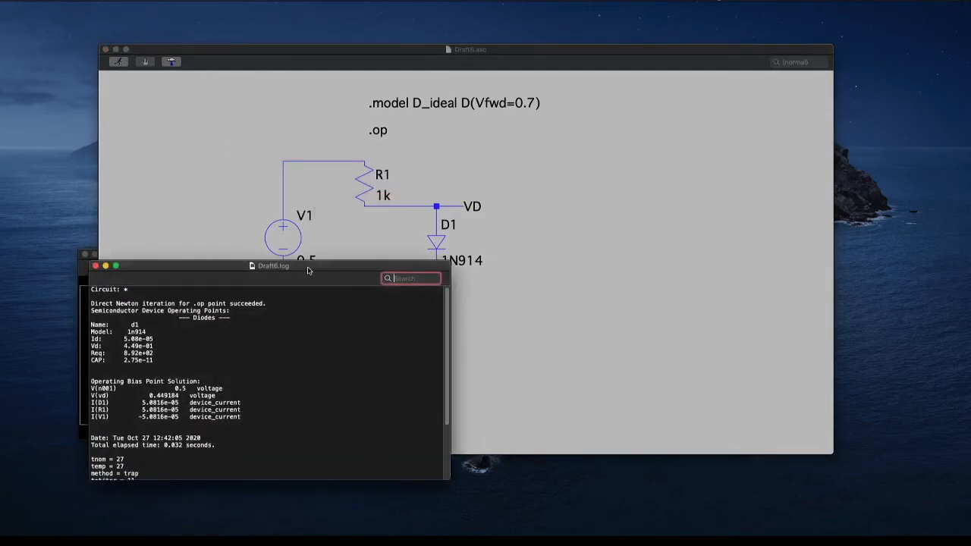
pyautogui.moveTo(309, 271); pyautogui.dragTo(546, 121)
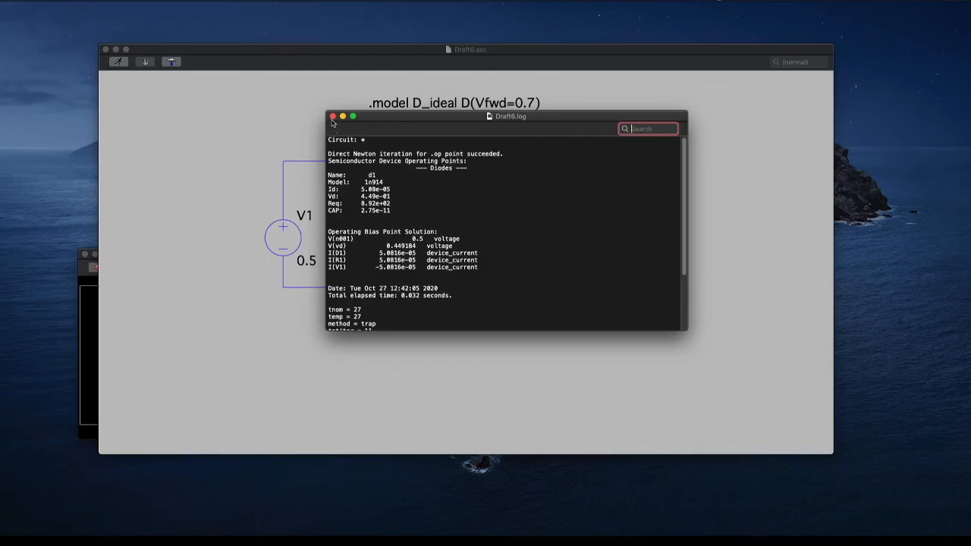
# Return to the schematic and set the value of voltage source V1 to 5
pyautogui.click(309, 261)
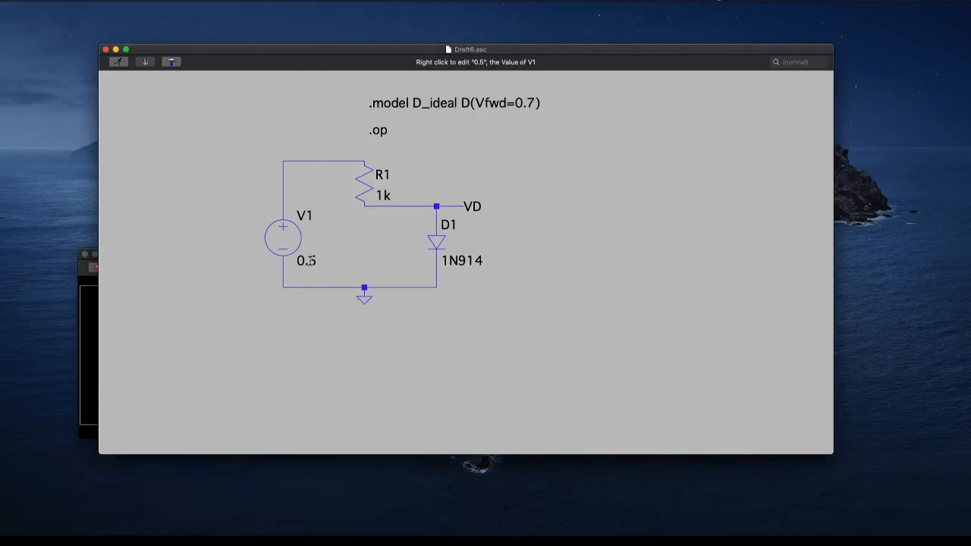
pyautogui.rightClick(309, 261)
pyautogui.write('0')
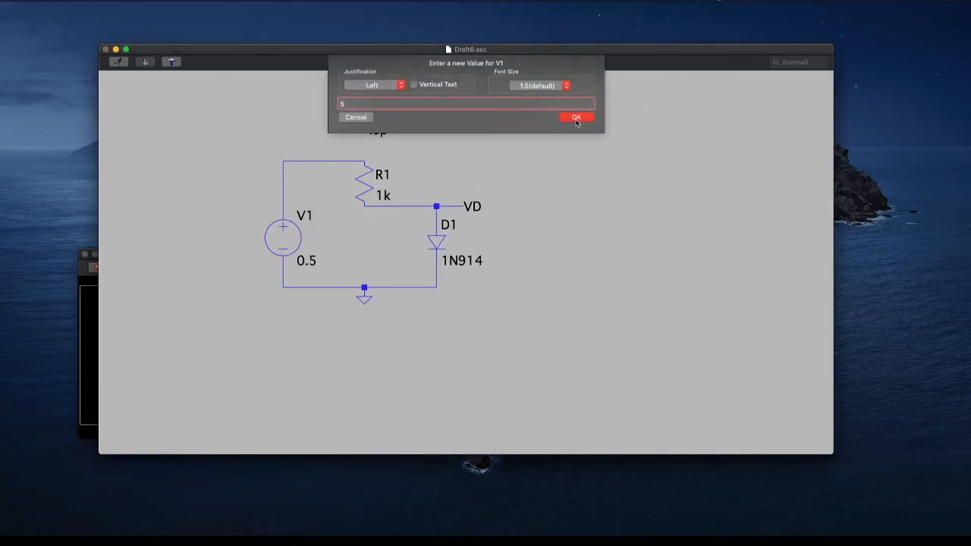
pyautogui.click(578, 119)
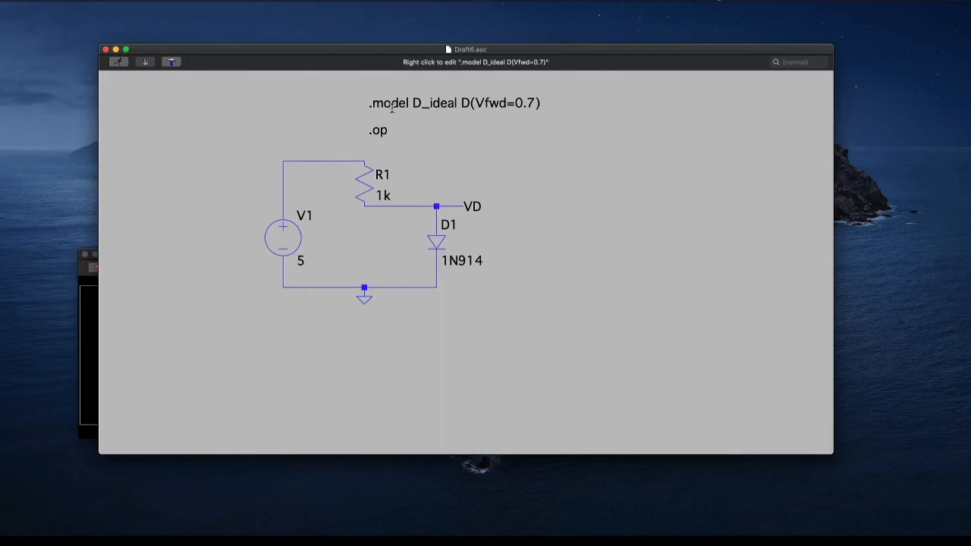
# Rerun the simulation with the new source voltage, examine the diode's operating point in the SPICE error log, and close the log
pyautogui.hotkey('ctrl', 'Up')
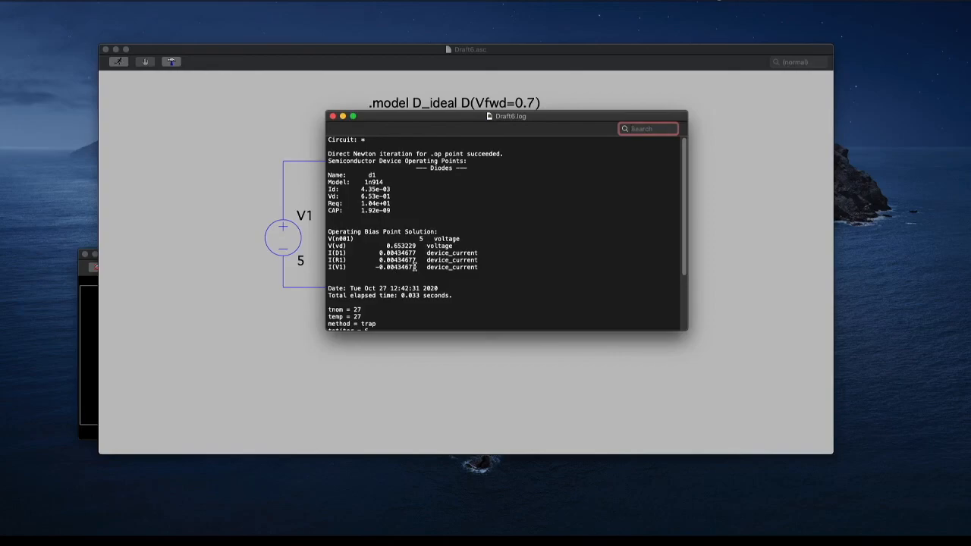
pyautogui.click(333, 116)
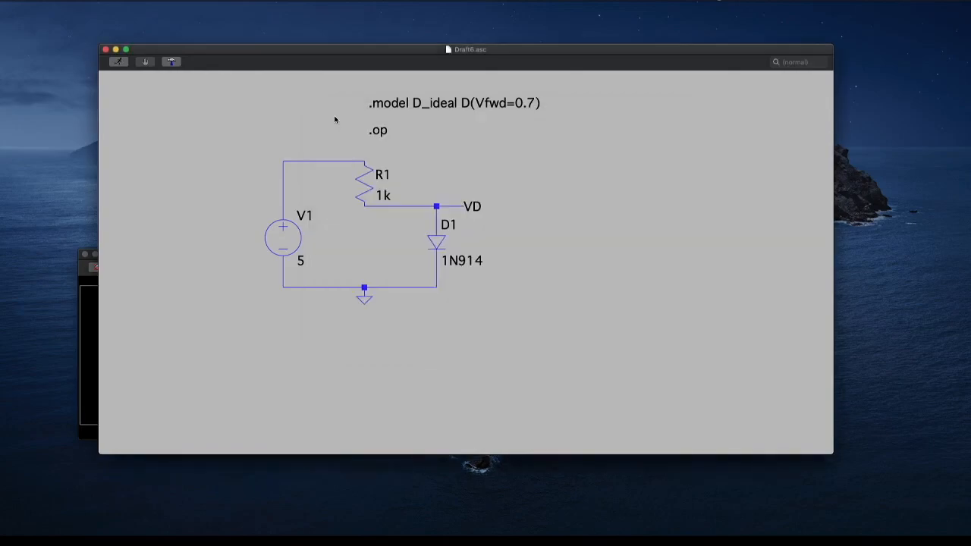